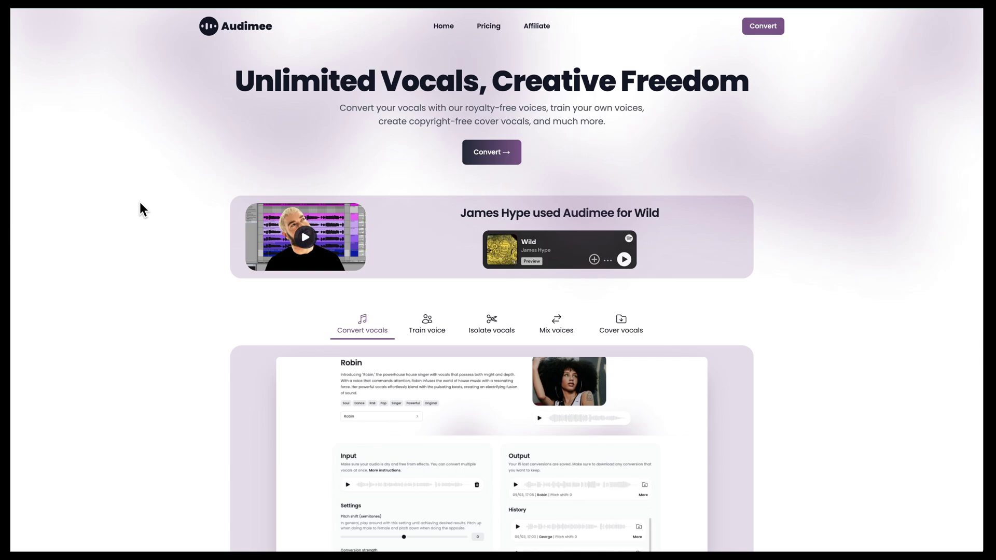
# Open the harmony maker and upload CarryMeOver-Vocal-Sample.wav from the Temp folder as the input vocal.
pyautogui.click(482, 156)
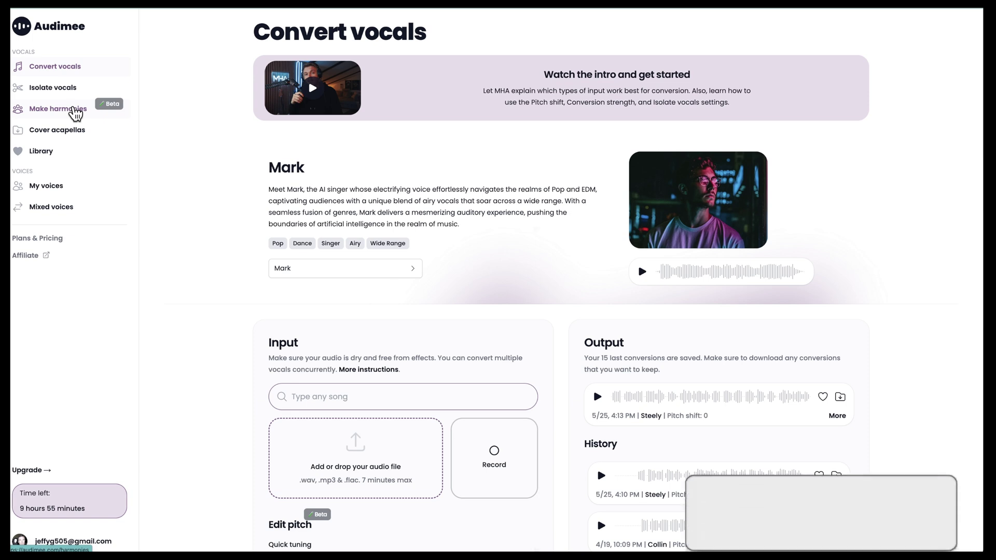
pyautogui.click(75, 112)
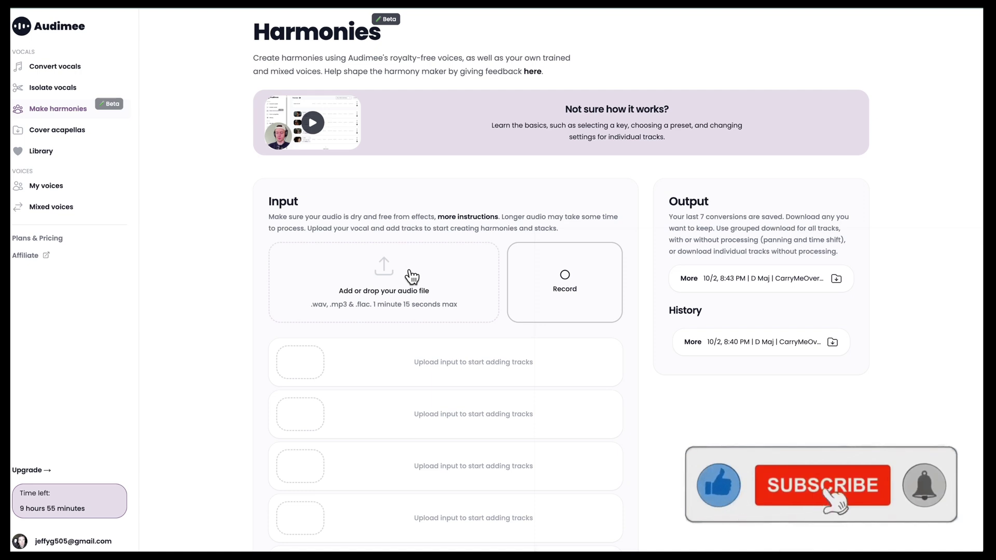
pyautogui.click(399, 297)
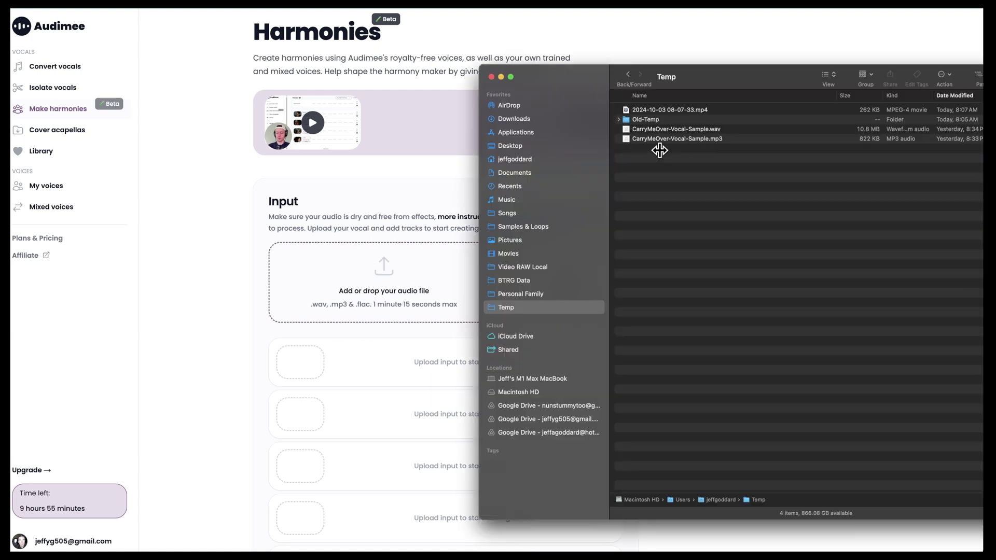
pyautogui.click(692, 129)
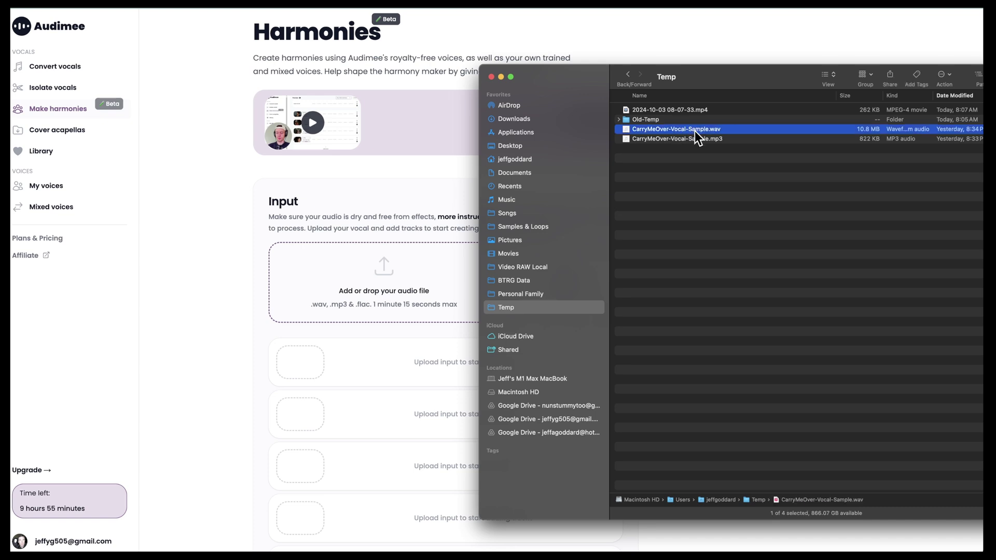
pyautogui.moveTo(701, 130); pyautogui.dragTo(404, 277)
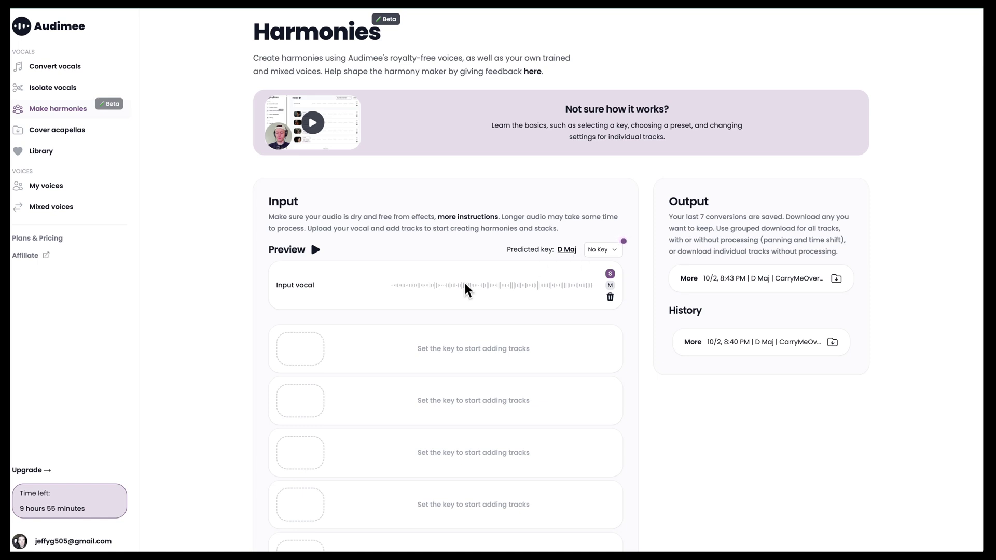
# Preview the input vocal and set its key to D Maj.
pyautogui.click(316, 250)
pyautogui.click(317, 251)
pyautogui.click(610, 253)
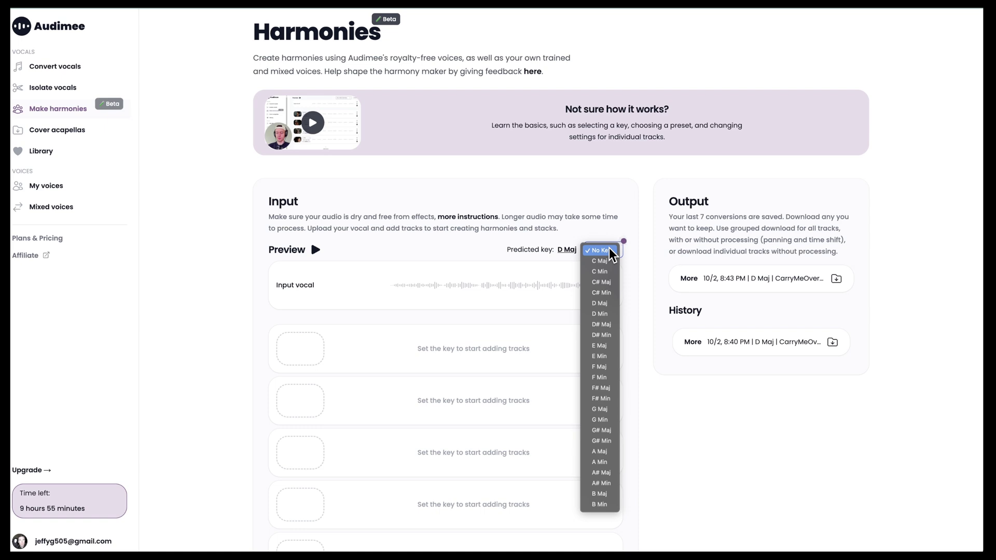
pyautogui.click(600, 305)
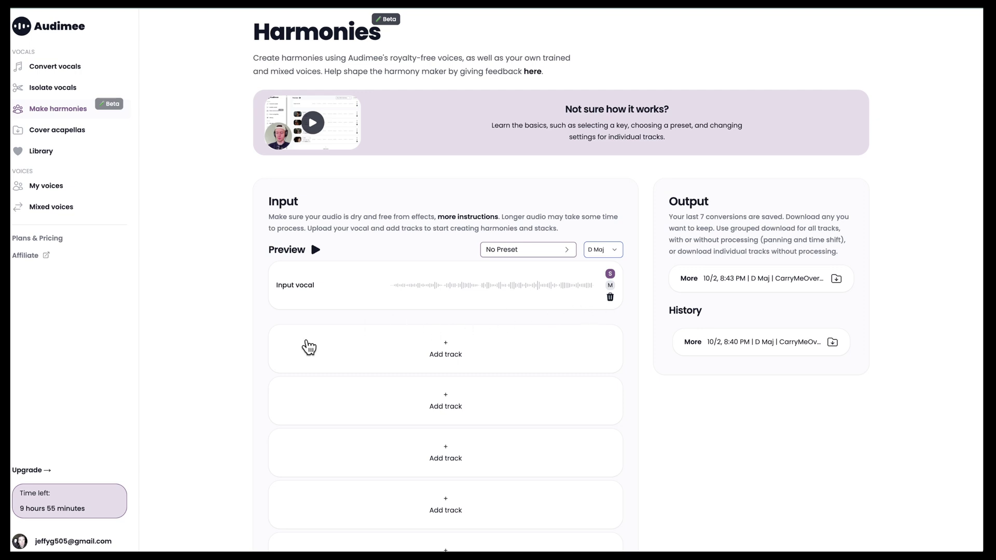
# Add a first harmony track and assign it the royalty-free female voice Alyssa.
pyautogui.click(446, 349)
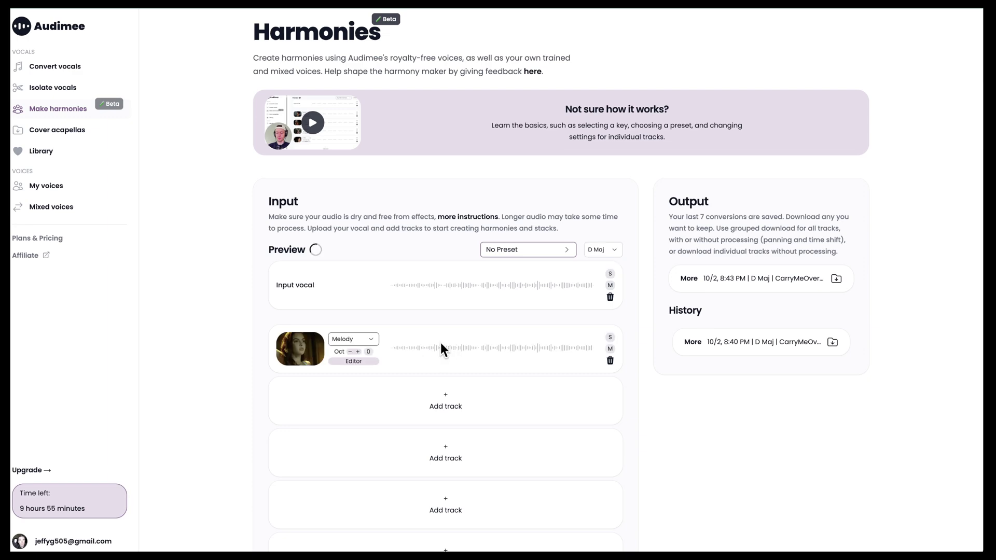
pyautogui.click(300, 356)
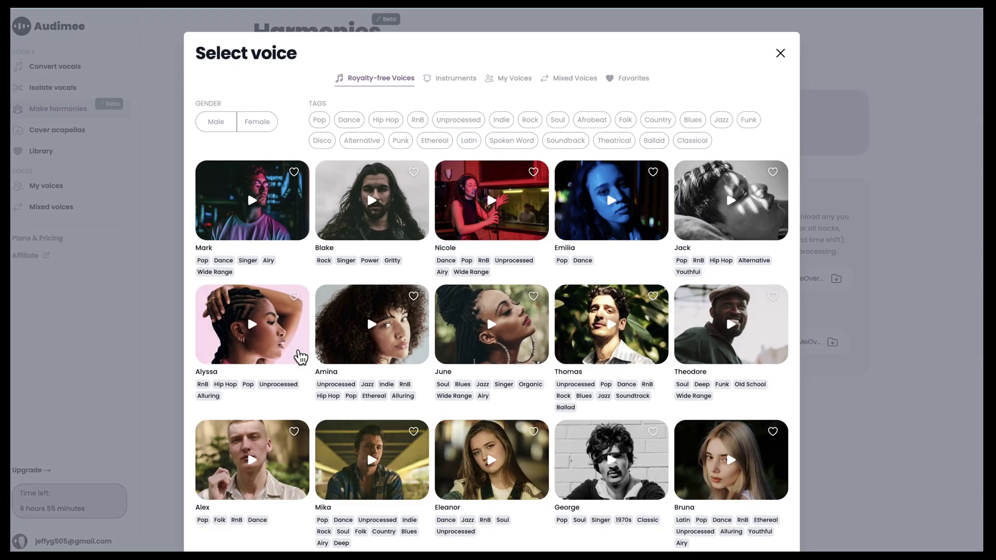
pyautogui.scroll(-10, 490, 280)
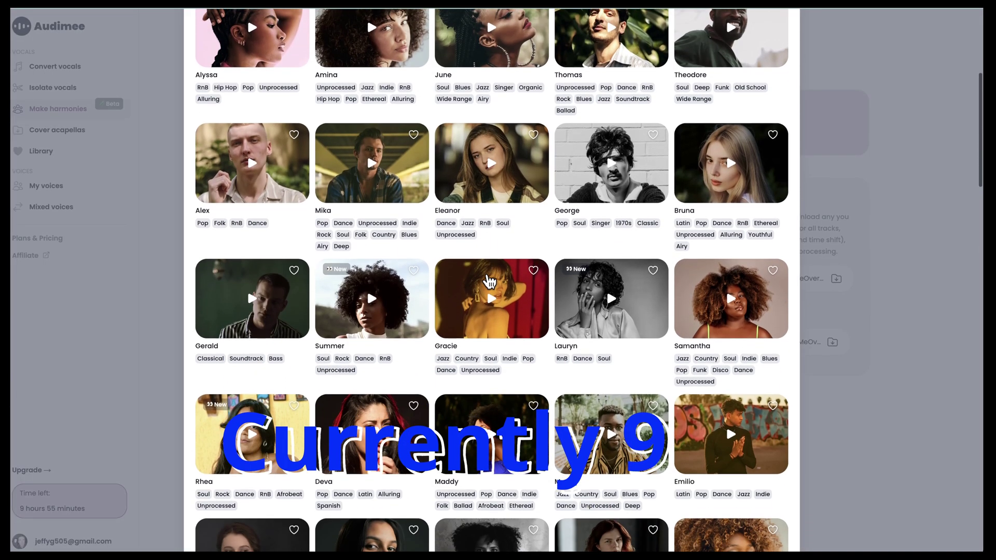
pyautogui.scroll(-15, 490, 280)
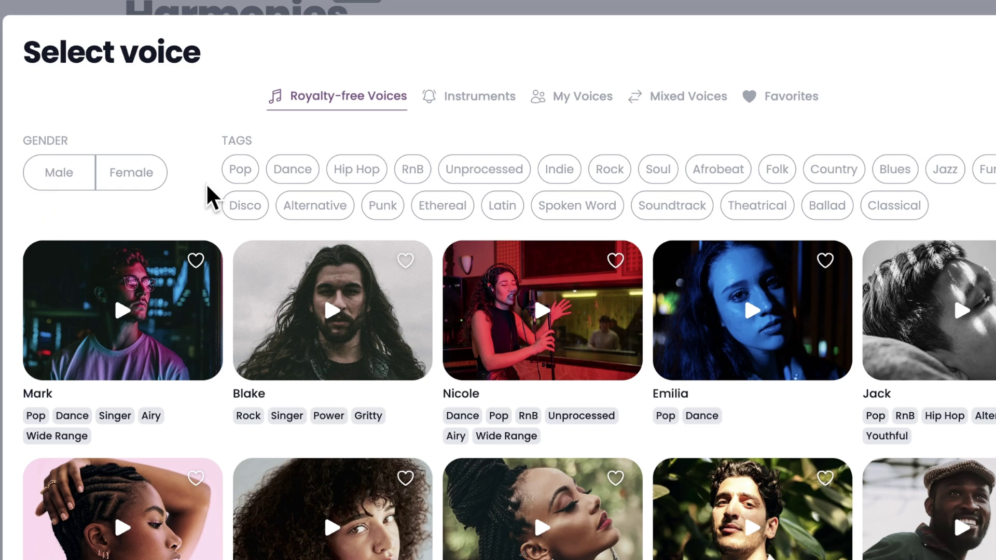
pyautogui.click(145, 179)
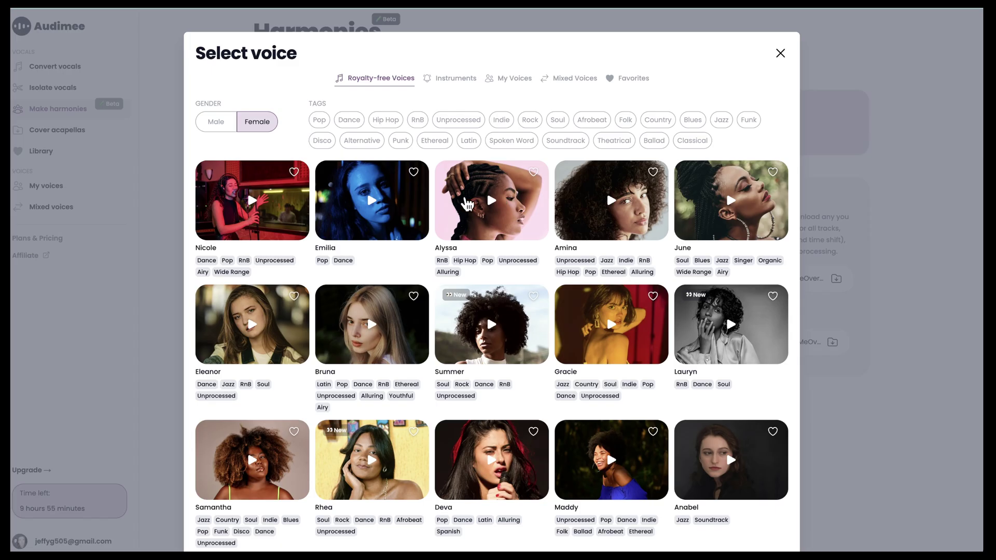
pyautogui.click(467, 202)
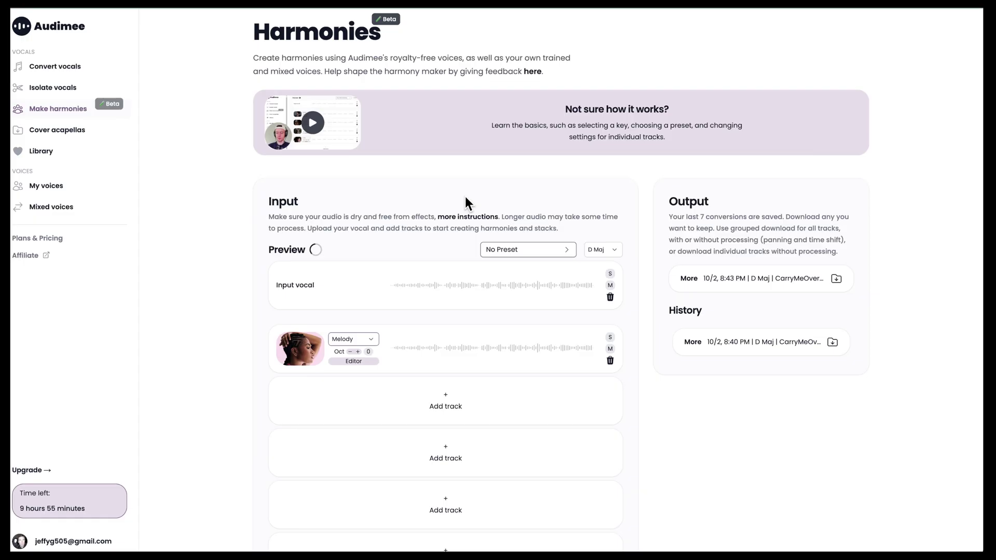
# Set the Alyssa track's harmony to + Third and its octave to -1.
pyautogui.click(372, 339)
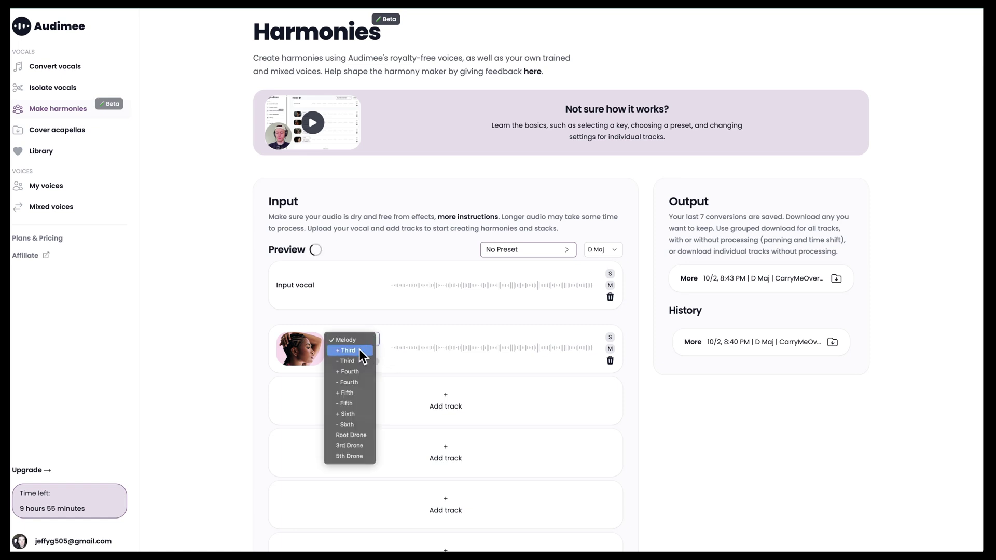
pyautogui.click(363, 351)
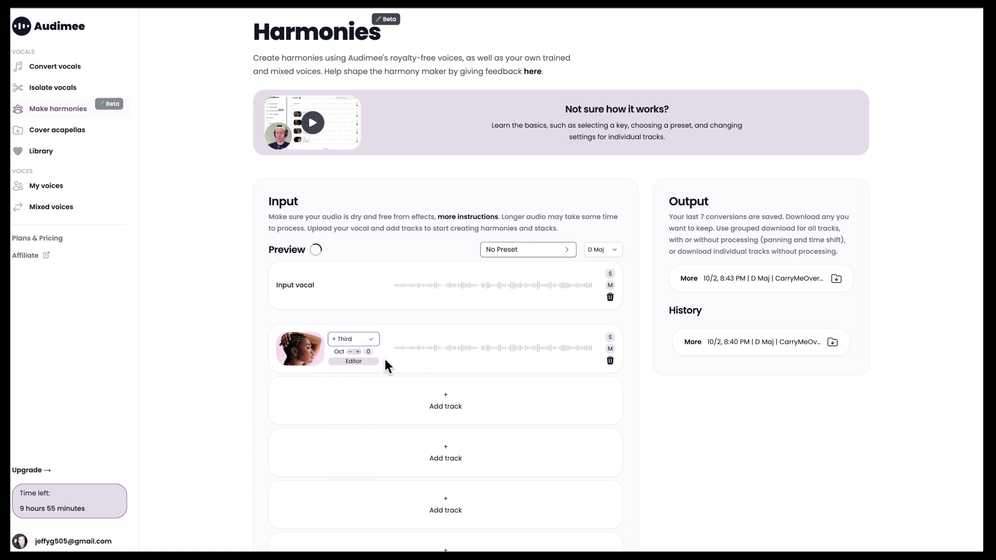
pyautogui.click(350, 353)
# Add a second harmony track, audition the Amina and June voices, and assign it June.
pyautogui.click(445, 404)
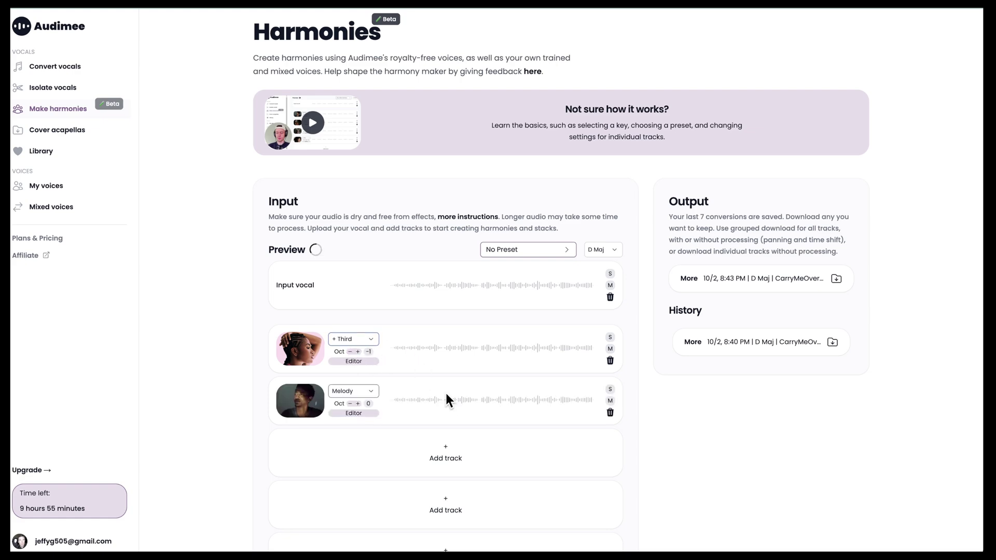
pyautogui.click(302, 413)
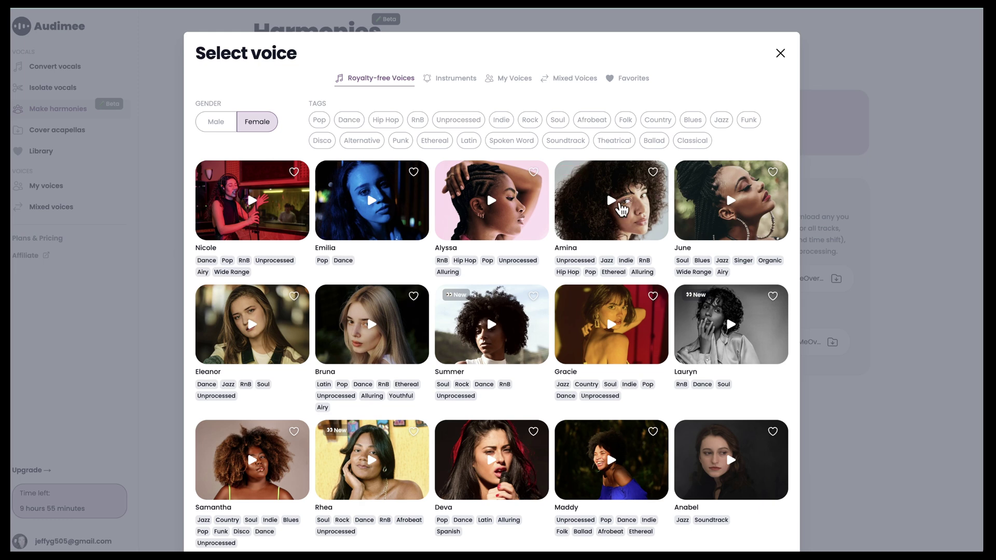
pyautogui.click(614, 205)
pyautogui.click(732, 203)
pyautogui.click(702, 224)
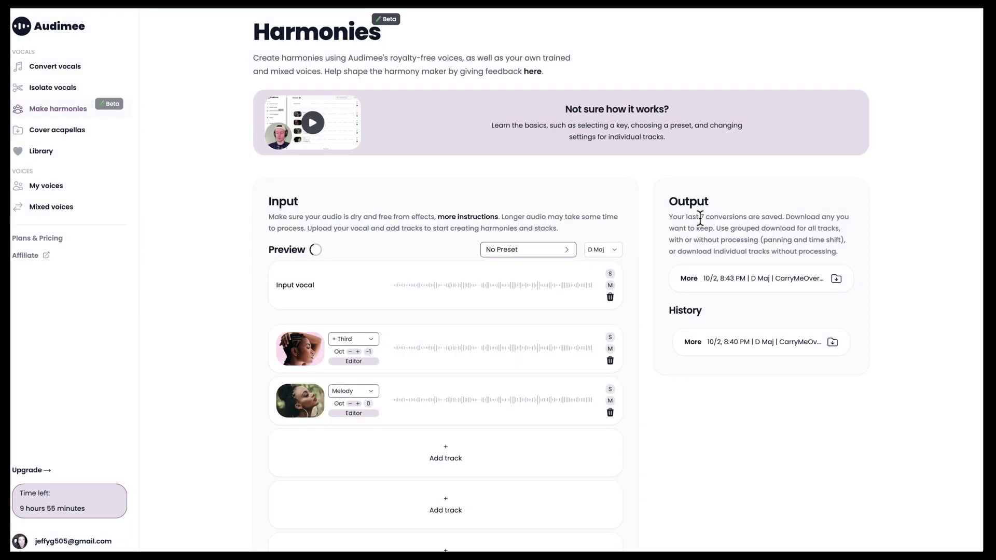
# Set the June track's harmony to + Fifth and its octave to -1.
pyautogui.click(368, 393)
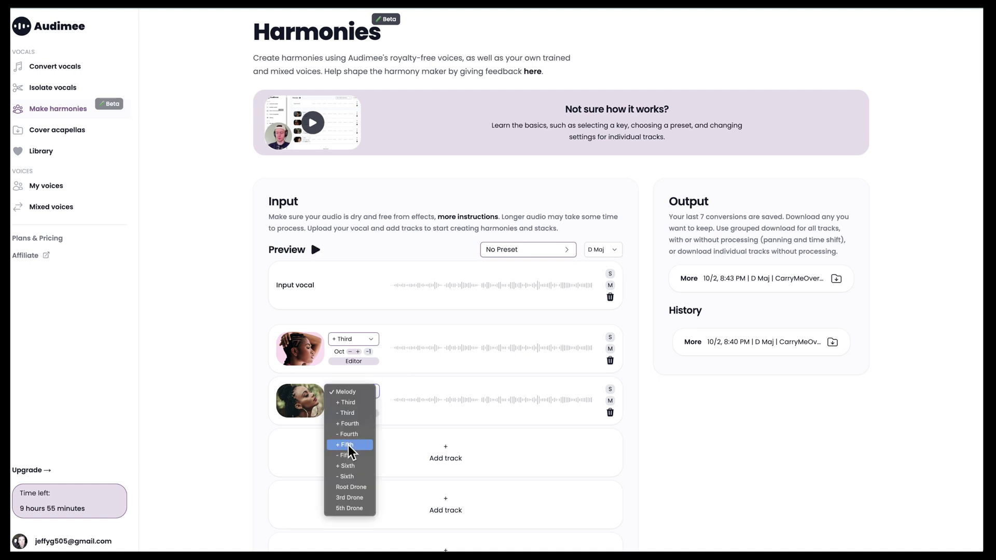
pyautogui.click(348, 444)
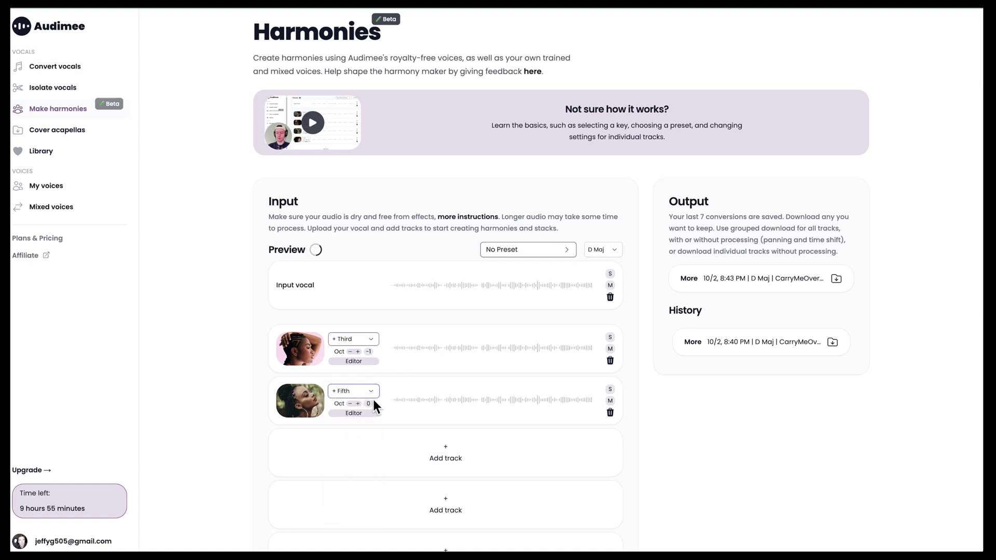
pyautogui.click(351, 404)
# Add a third track using the Mark voice and set its octave to -1.
pyautogui.click(304, 452)
pyautogui.click(304, 455)
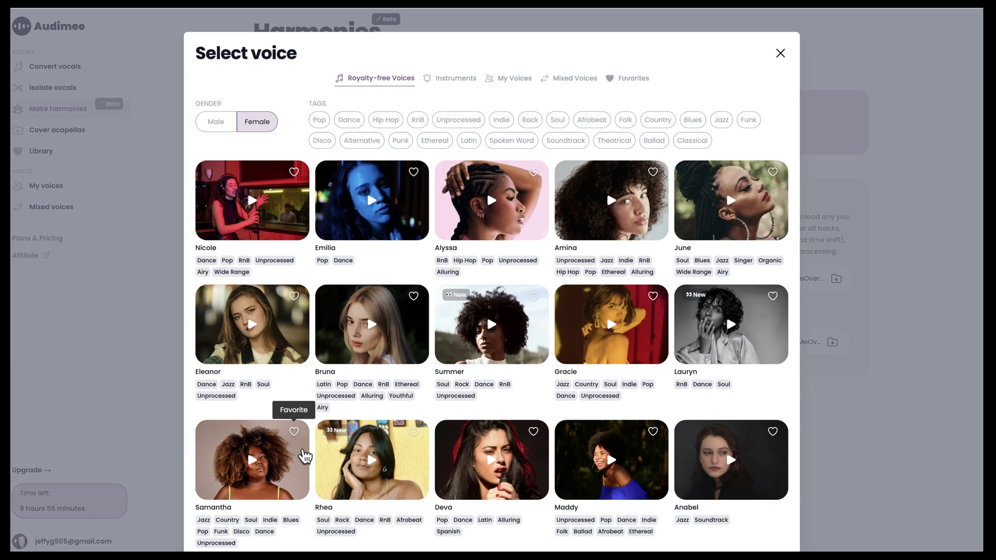
pyautogui.click(253, 204)
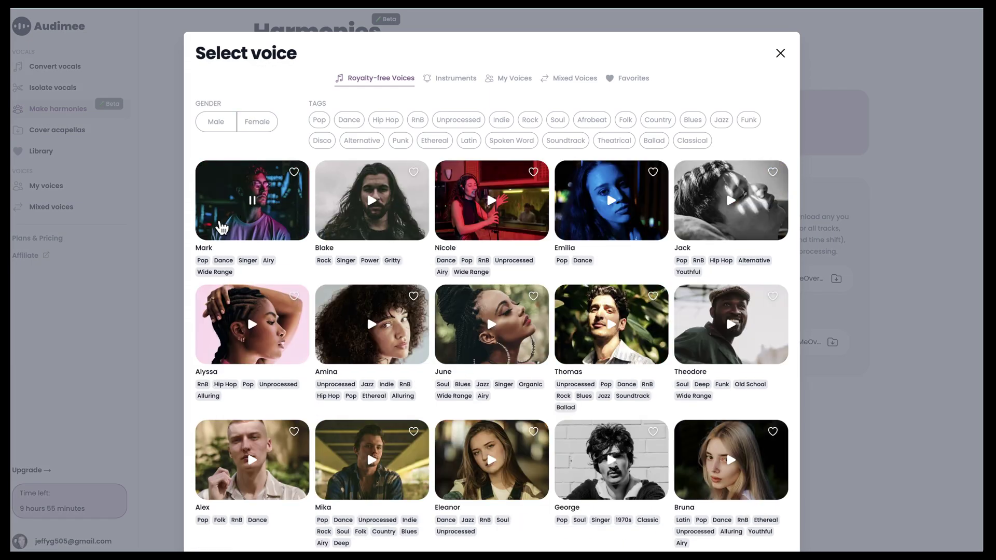
pyautogui.click(224, 231)
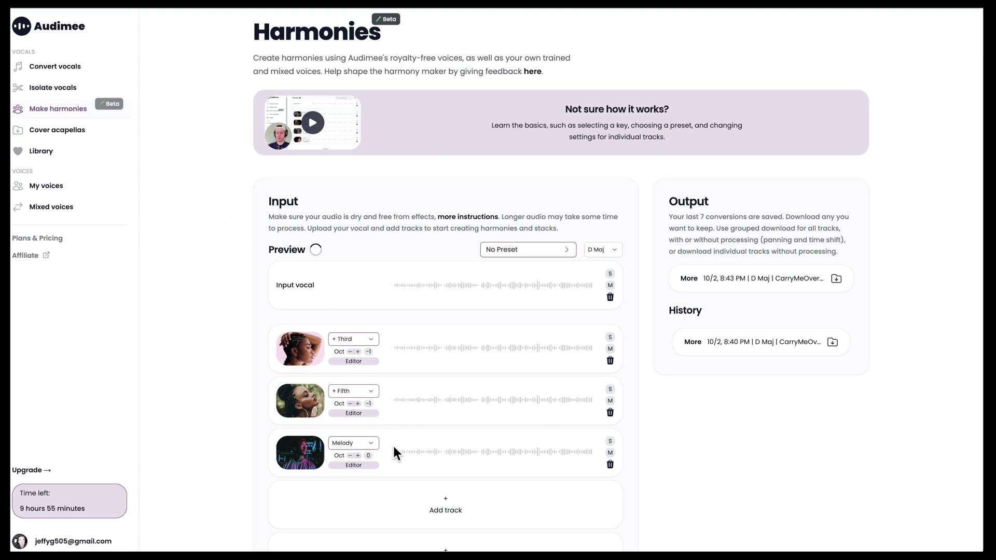
pyautogui.click(351, 455)
# Add a fourth track and assign it the male voice Blake.
pyautogui.click(446, 506)
pyautogui.click(305, 504)
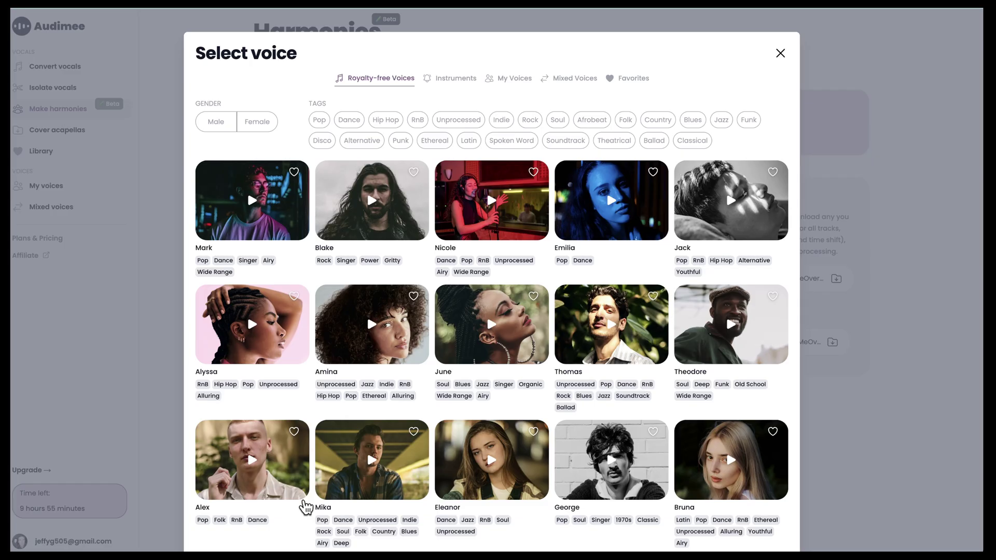
pyautogui.click(215, 121)
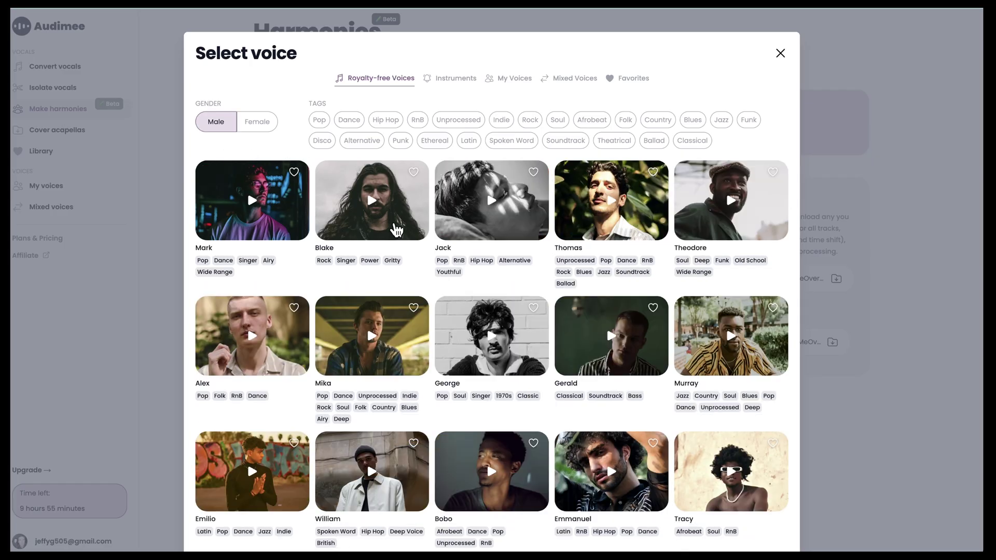
pyautogui.click(395, 228)
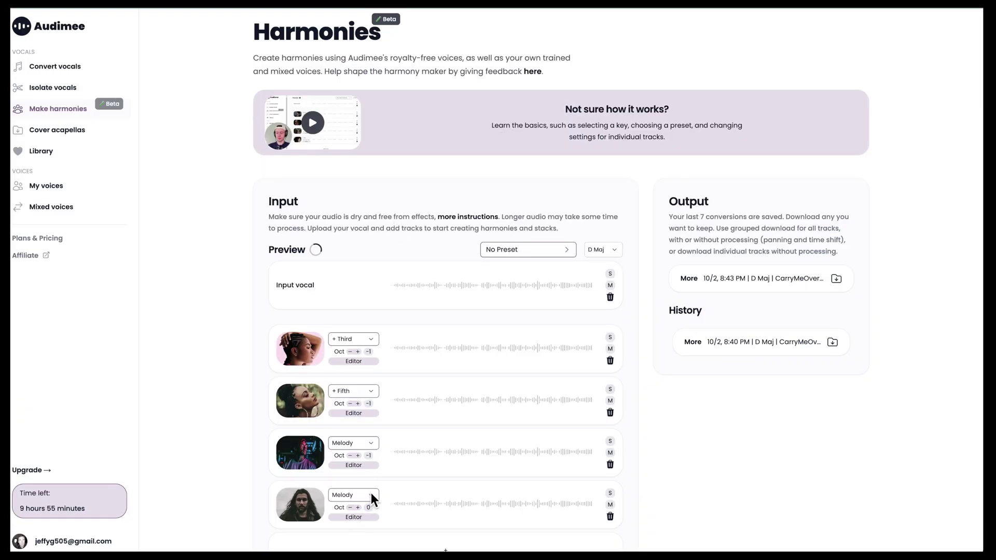
# Set the Blake track to + Third at octave -1 and convert the harmony stack.
pyautogui.click(371, 493)
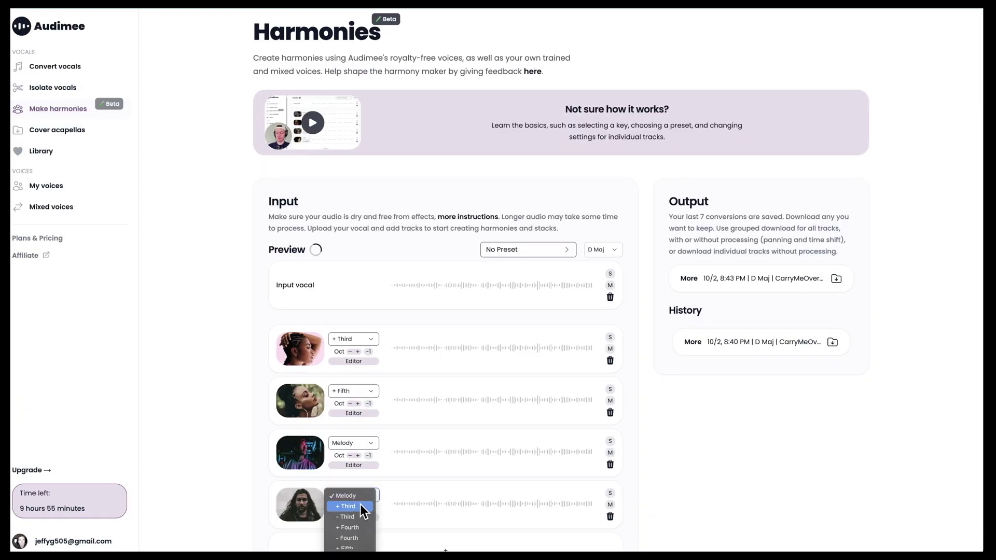
pyautogui.click(350, 506)
pyautogui.click(351, 507)
pyautogui.scroll(-5, 680, 434)
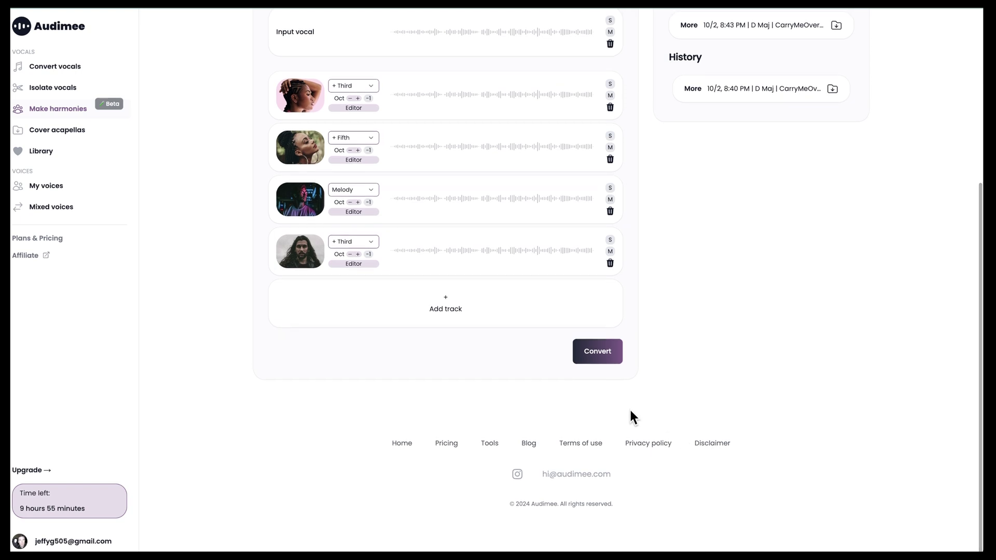
pyautogui.click(598, 353)
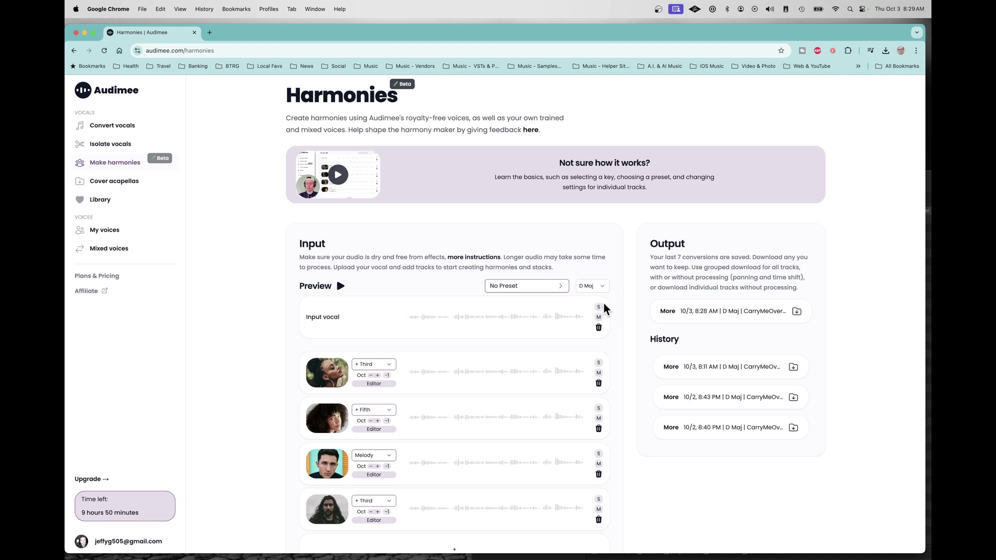
# Play the preview and solo the input vocal and the first two harmony tracks to compare how they sound.
pyautogui.click(340, 286)
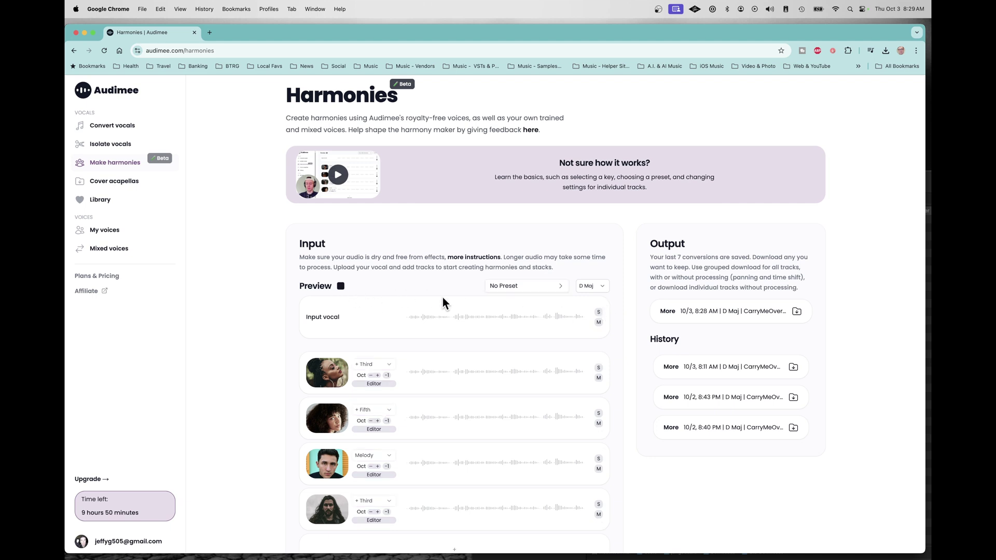
pyautogui.click(598, 313)
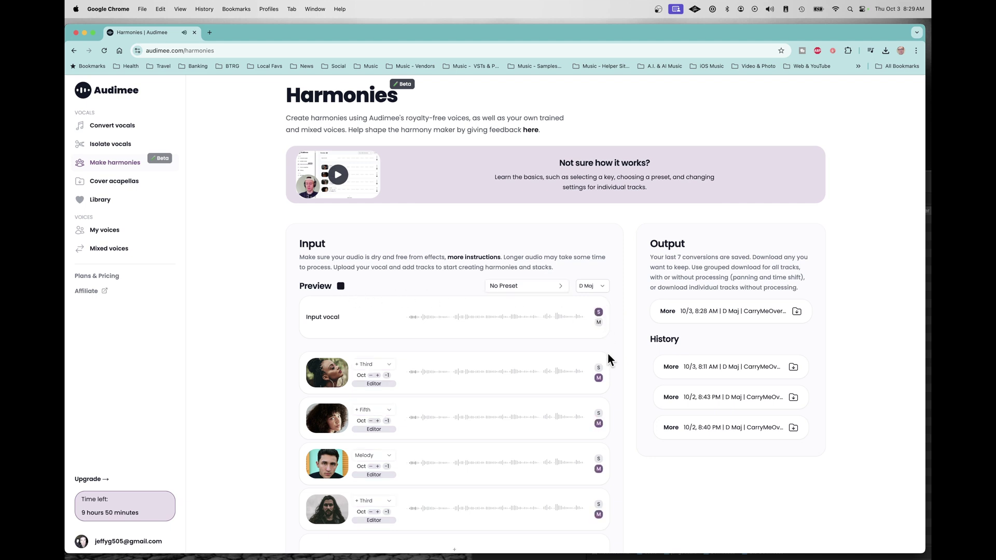
pyautogui.click(598, 368)
pyautogui.click(598, 414)
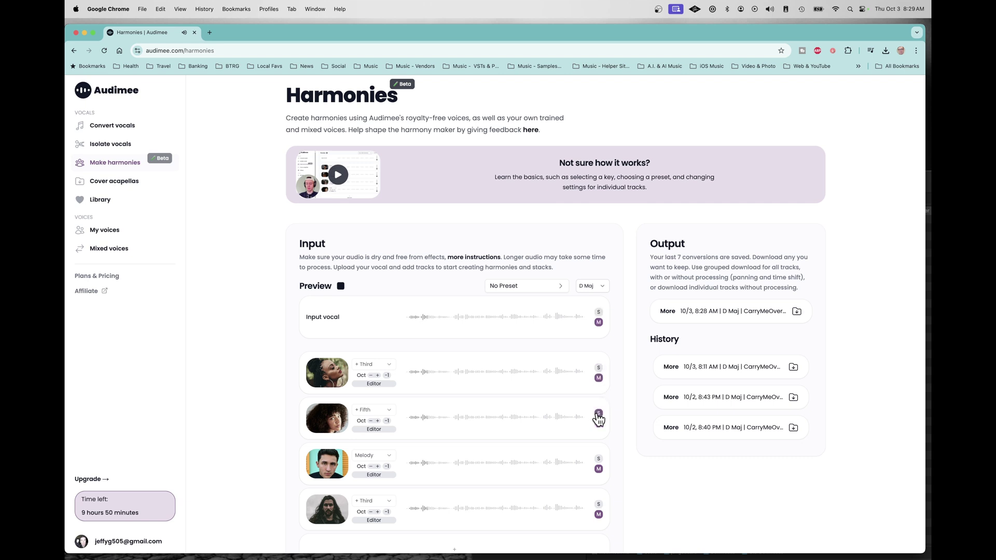
pyautogui.click(599, 367)
pyautogui.click(598, 312)
pyautogui.click(599, 312)
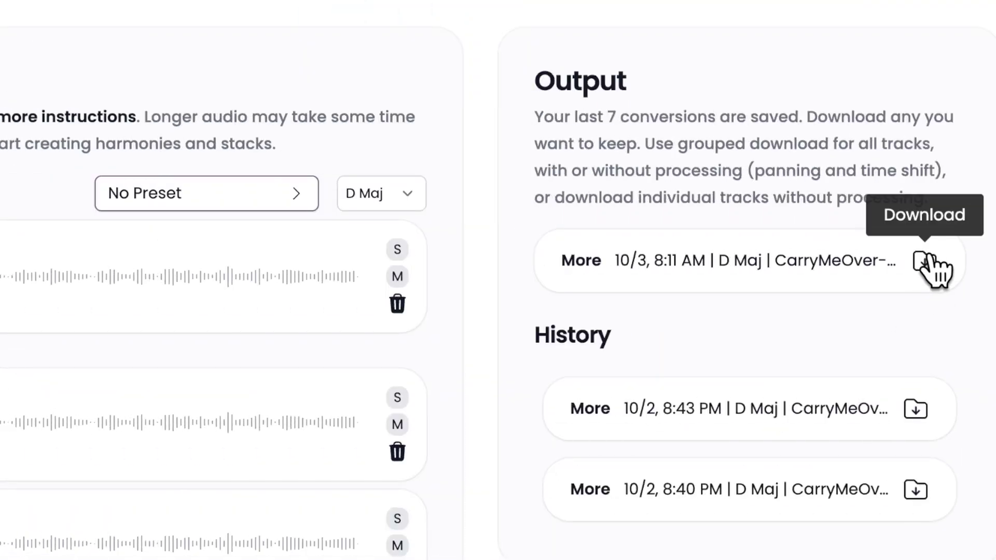
# Download the latest conversion and select CarryMeOver-Vocal-Sample.wav_D Maj (2).zip in the Downloads folder.
pyautogui.click(924, 261)
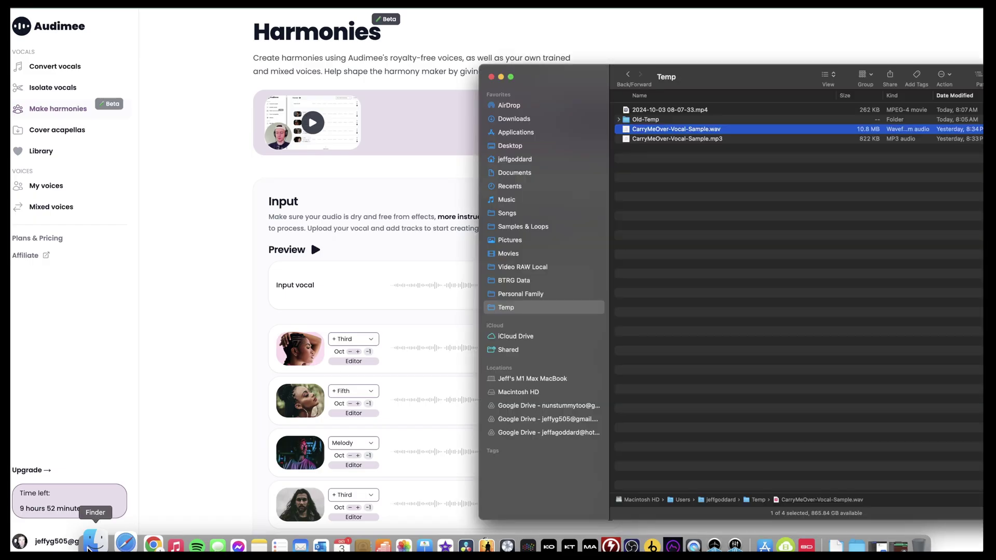
pyautogui.click(599, 89)
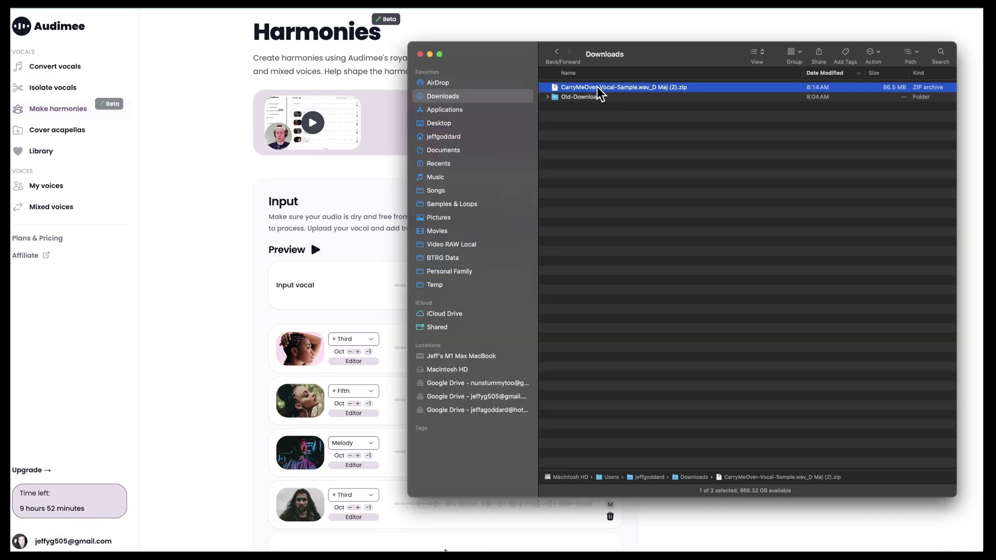
# Extract the downloaded harmonies archive and audition the Blake + Third and June + Fifth WAV files in its processed folder.
pyautogui.click(547, 87)
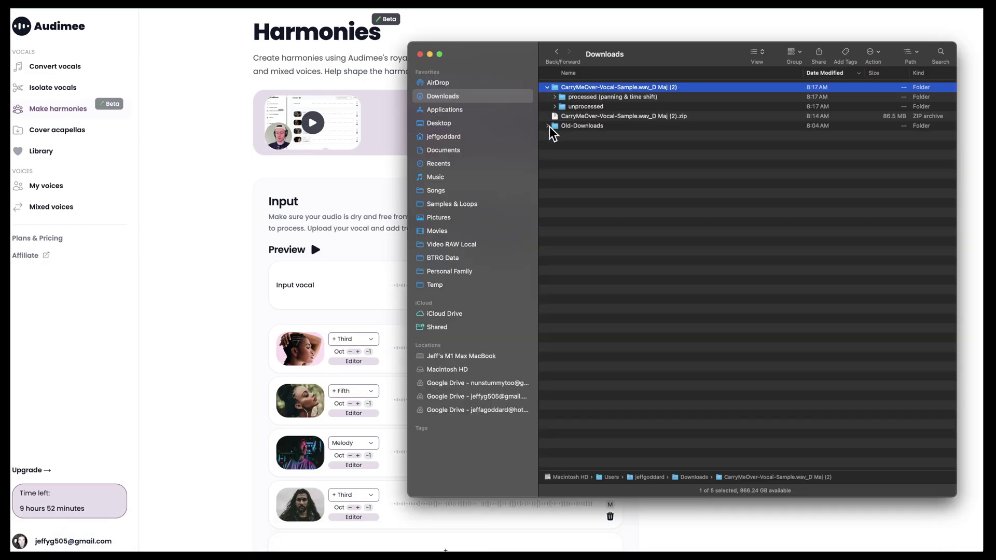
pyautogui.click(554, 97)
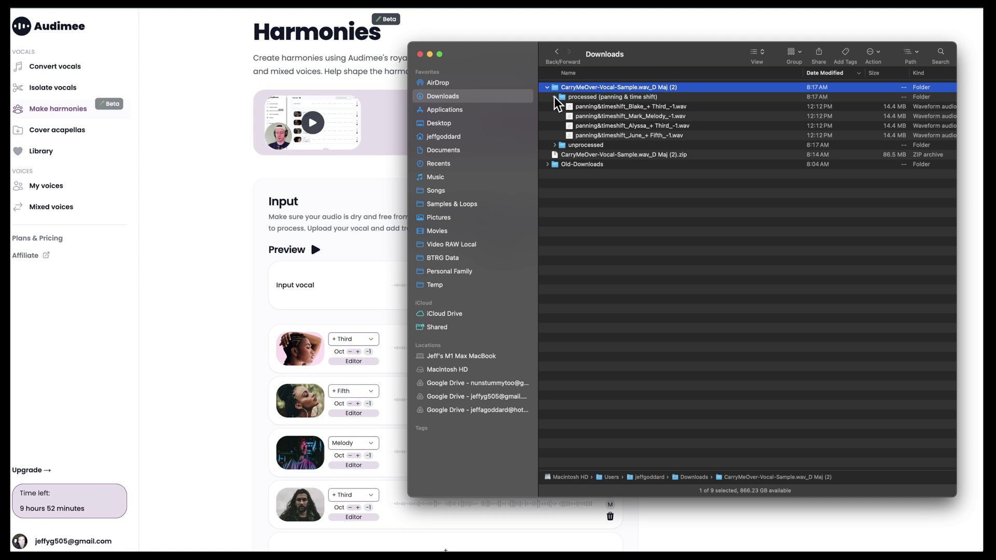
pyautogui.click(612, 107)
pyautogui.press('space')
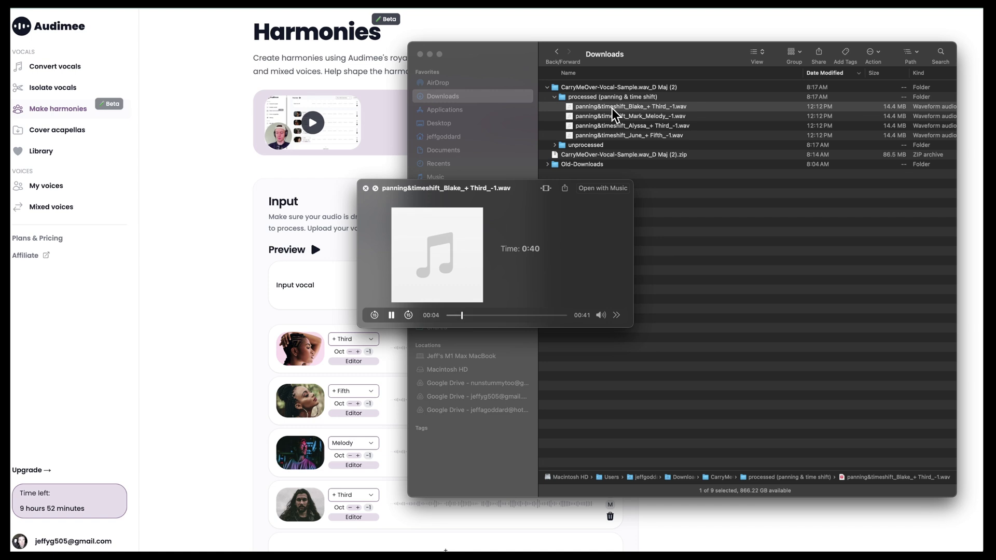
pyautogui.press('space')
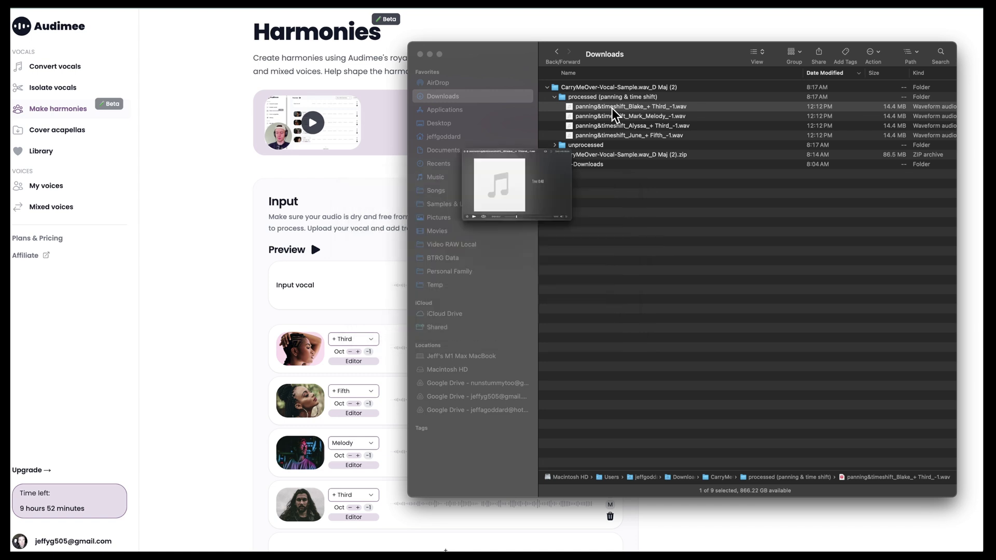
pyautogui.click(623, 135)
pyautogui.press('space')
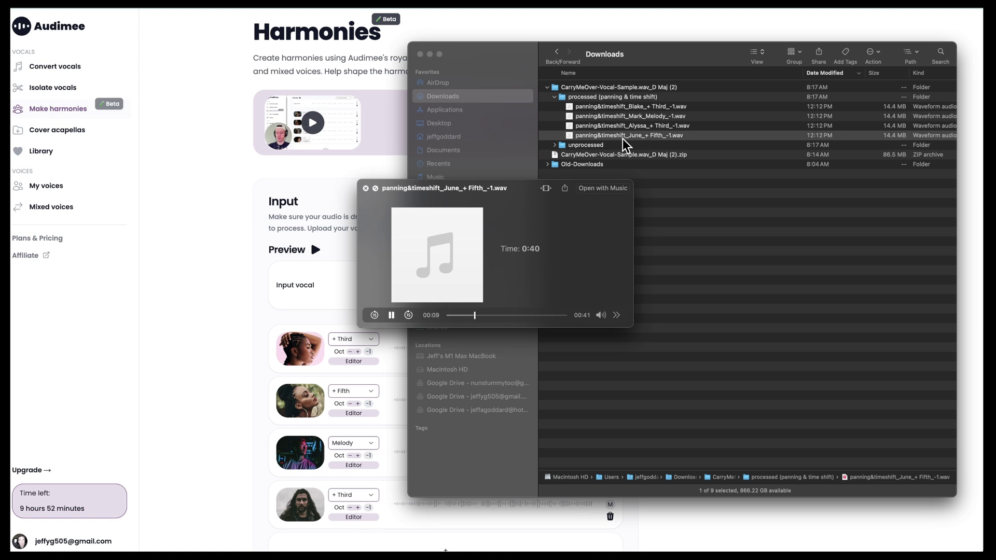
# Switch to Logic Pro and play the soloed Verses track for a moment.
pyautogui.hotkey('ctrl', 'Left')
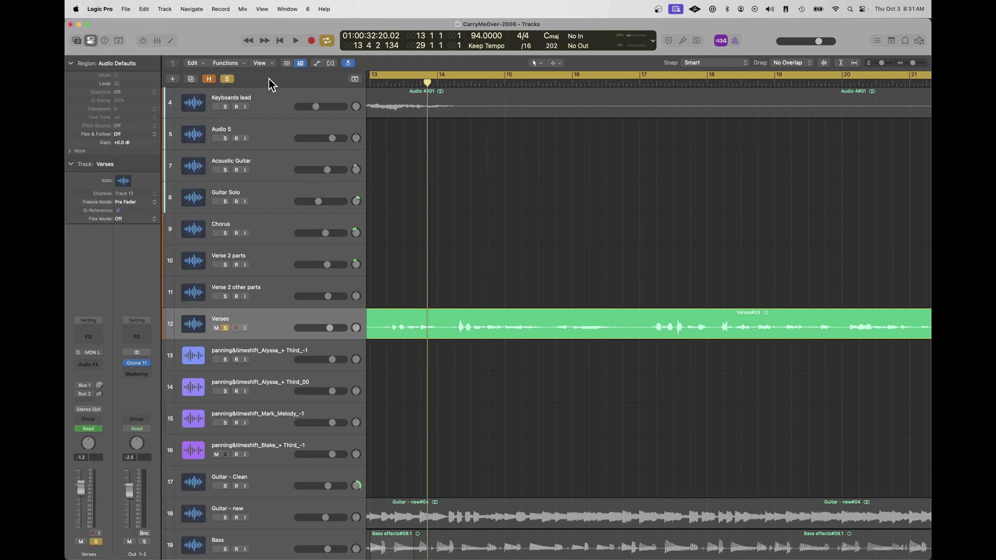
pyautogui.click(296, 41)
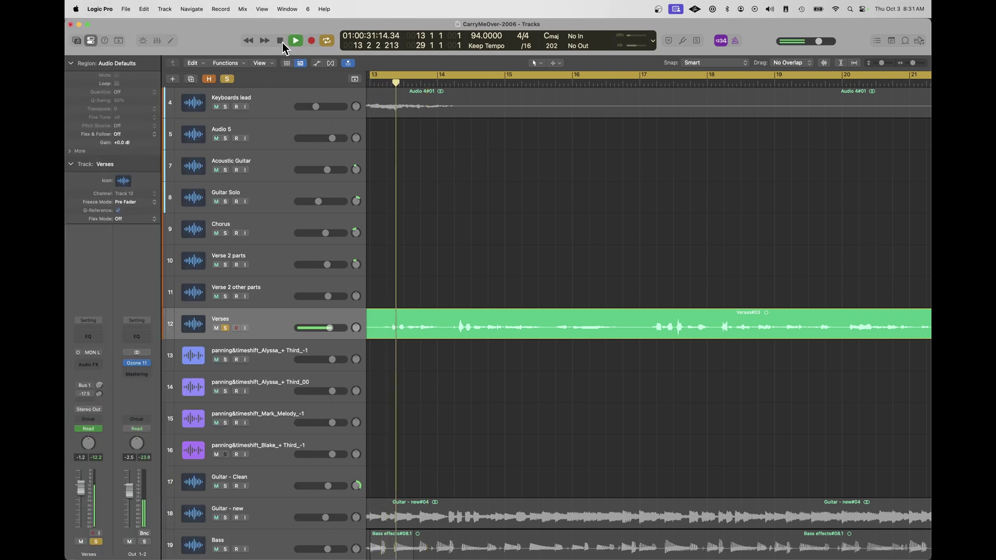
pyautogui.click(280, 41)
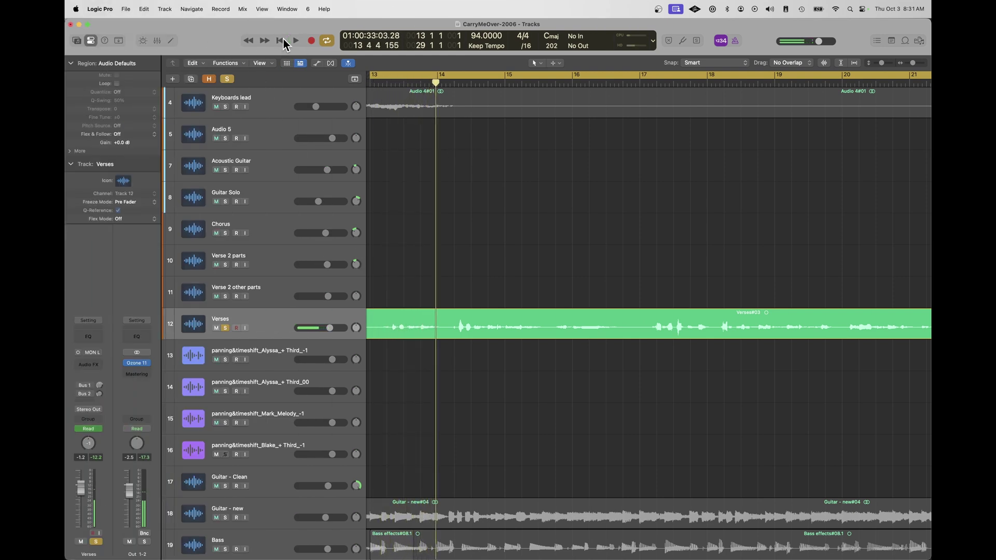
# Place the unprocessed June, Amina, Gabriel and Blake WAV files from Downloads on tracks 13 to 16, aligned at bar 13.
pyautogui.press('super+Tab')
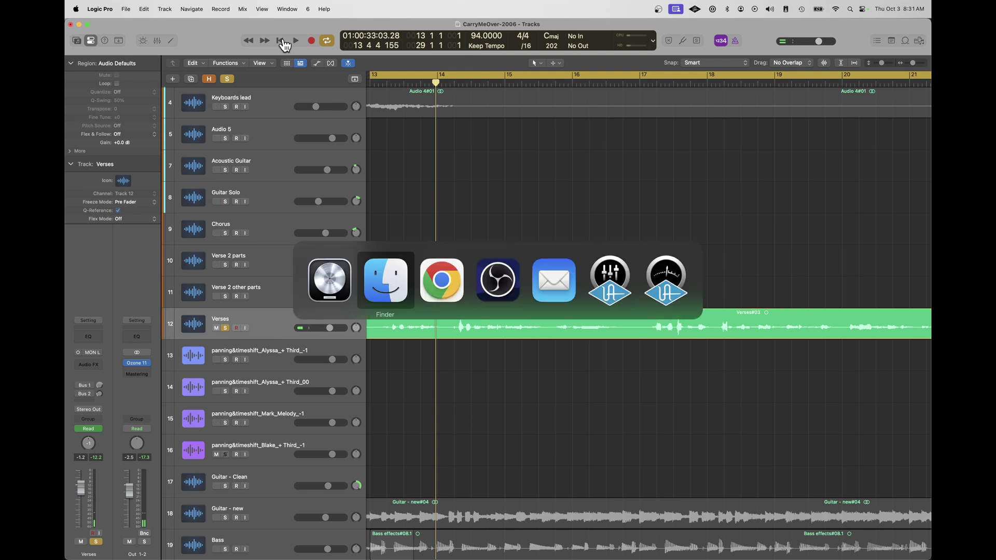
pyautogui.click(622, 257)
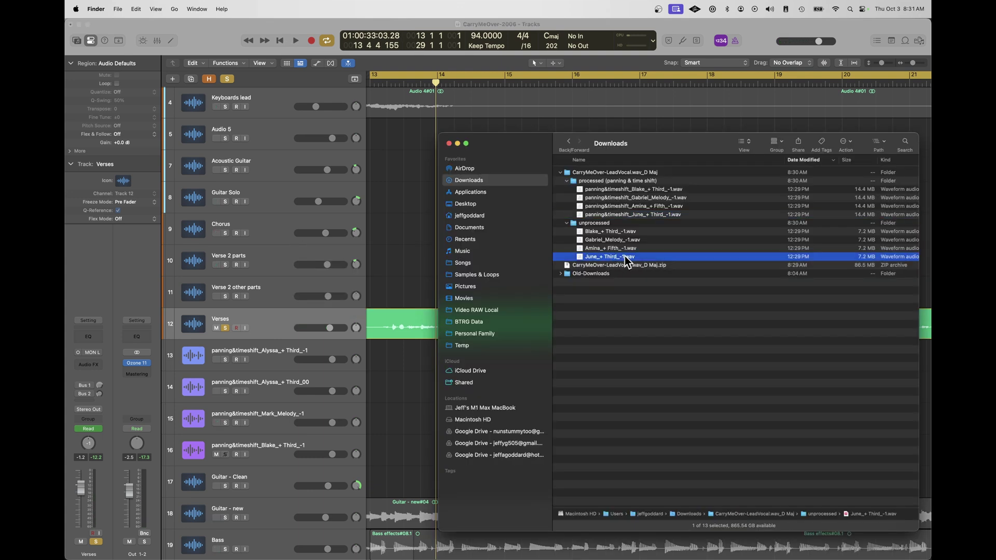
pyautogui.moveTo(627, 260); pyautogui.dragTo(387, 347)
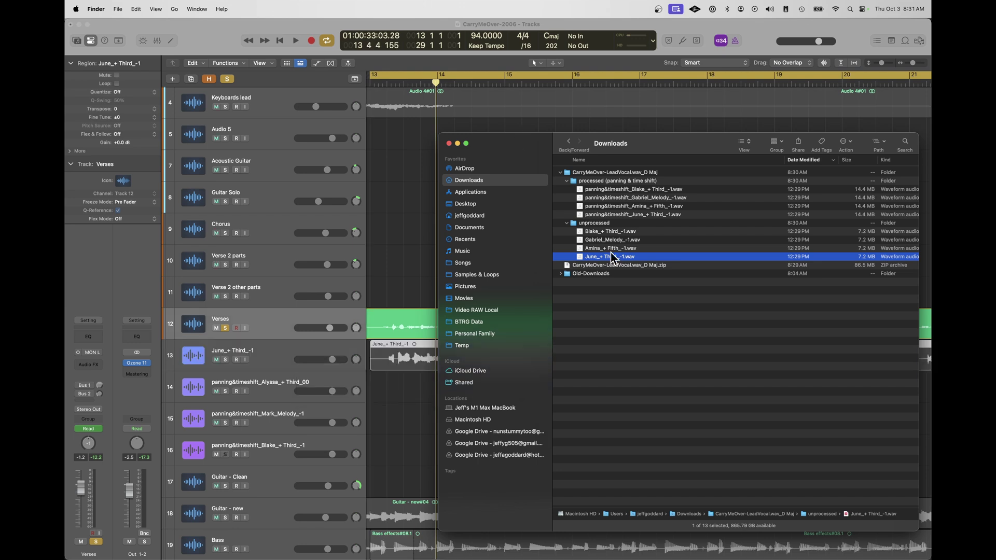
pyautogui.moveTo(614, 248); pyautogui.dragTo(388, 388)
pyautogui.moveTo(612, 239); pyautogui.dragTo(389, 453)
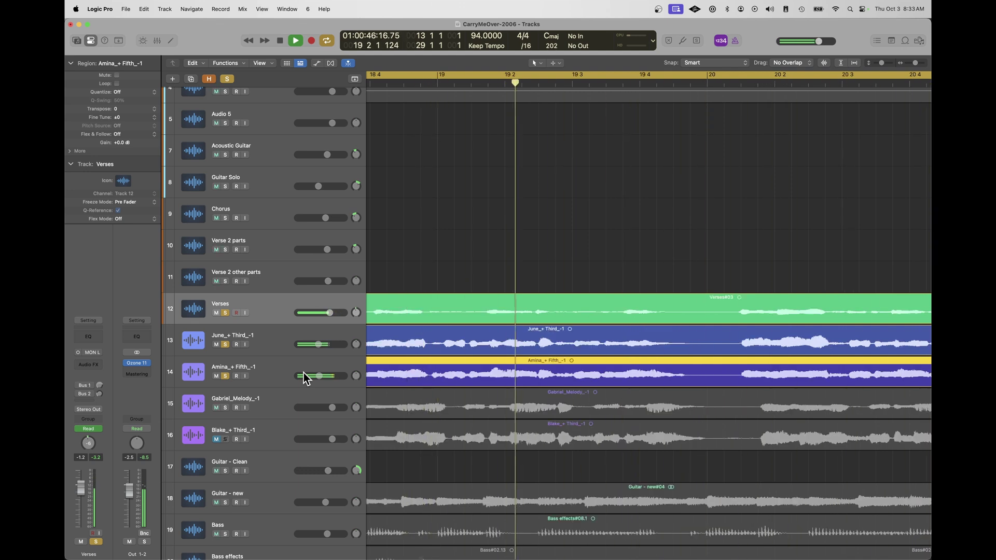
# Unsolo the Amina and June tracks and lower the Gabriel_Melody_-1 track's volume while playing it with the Verses vocal.
pyautogui.press('space')
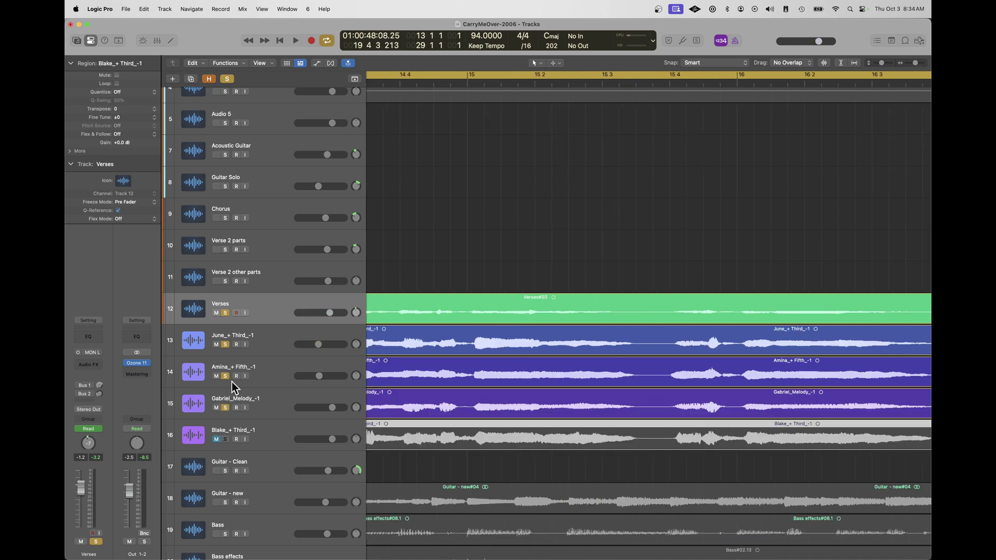
pyautogui.click(224, 375)
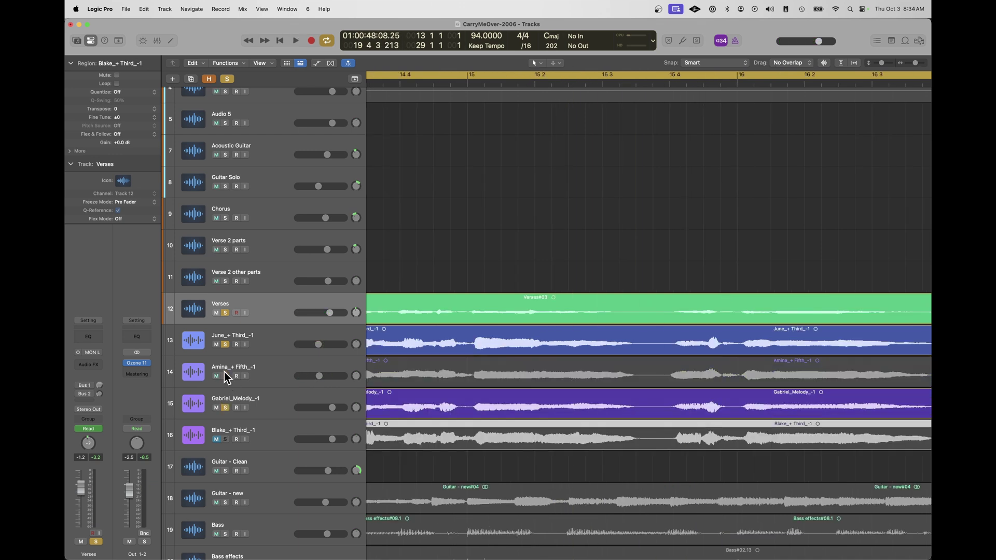
pyautogui.click(225, 344)
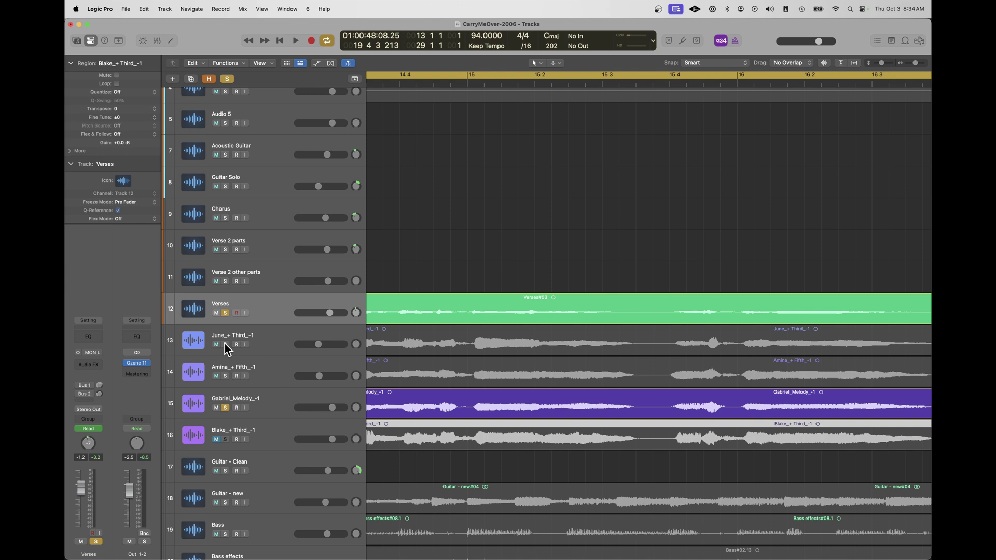
pyautogui.press('space')
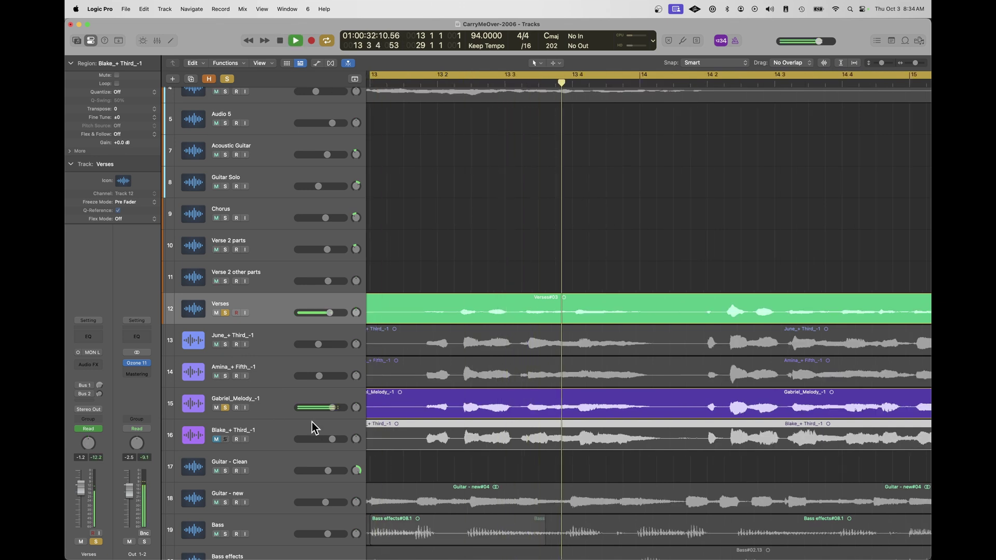
pyautogui.moveTo(332, 407); pyautogui.dragTo(310, 406)
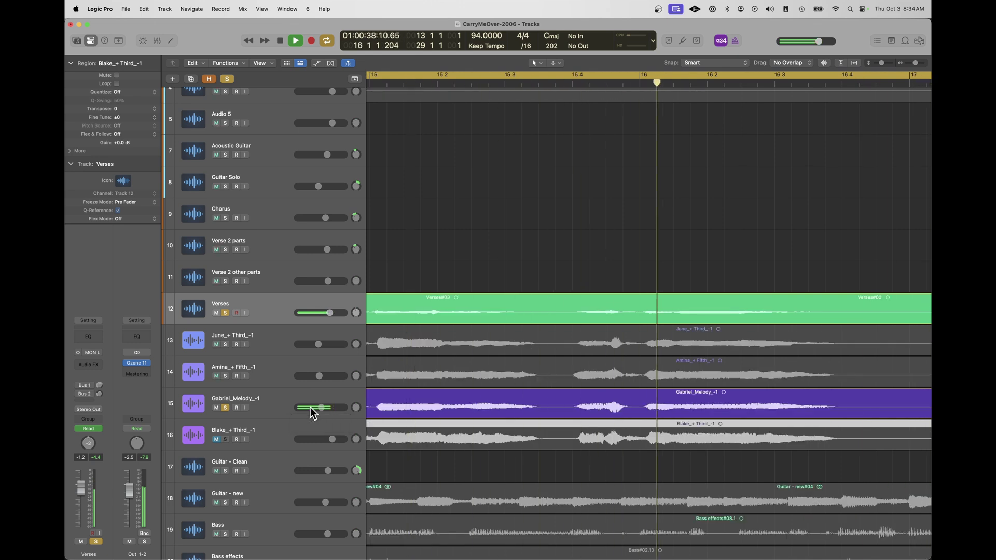
pyautogui.press('space')
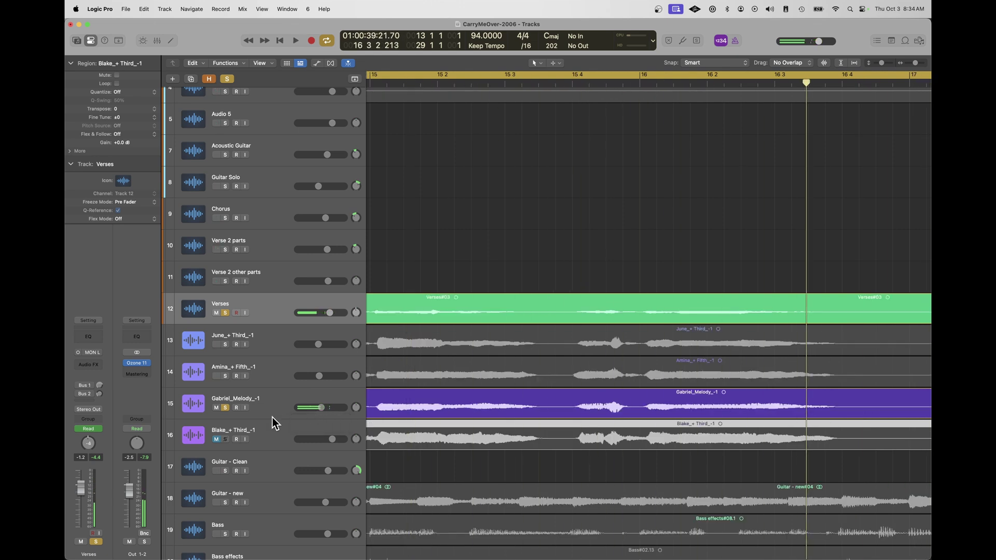
# Solo the Blake_+ Third_-1 track, lower its volume during playback, and solo the June and Amina tracks with it.
pyautogui.click(227, 439)
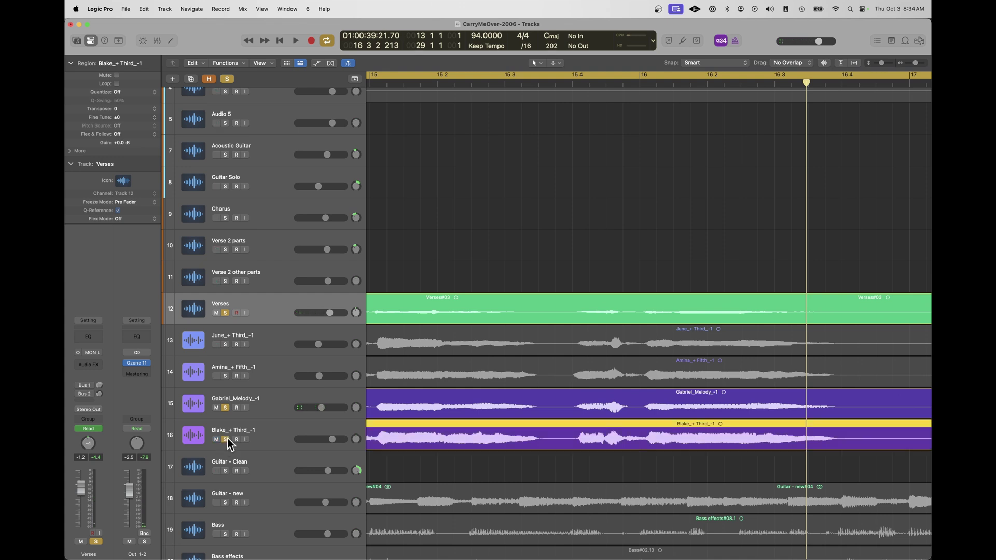
pyautogui.press('space')
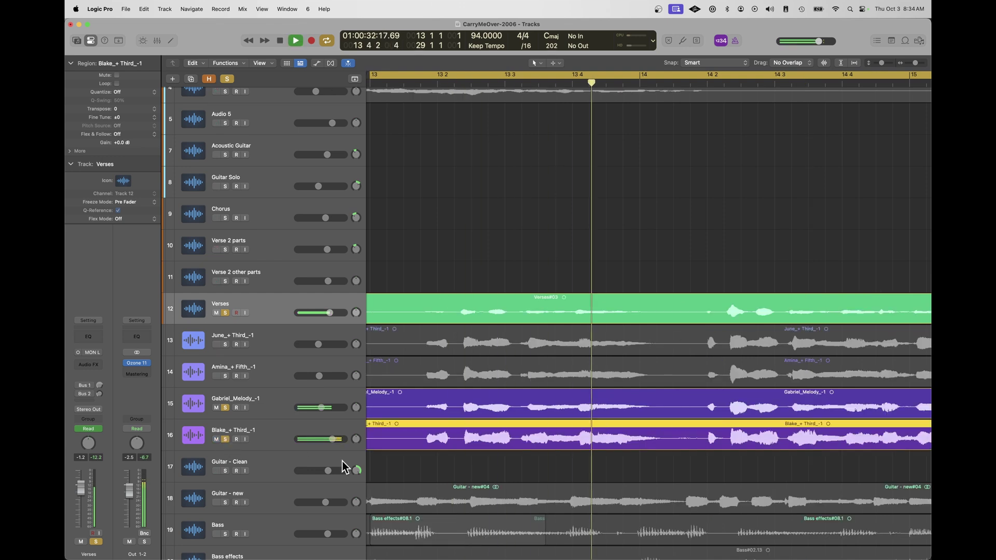
pyautogui.moveTo(333, 440); pyautogui.dragTo(316, 439)
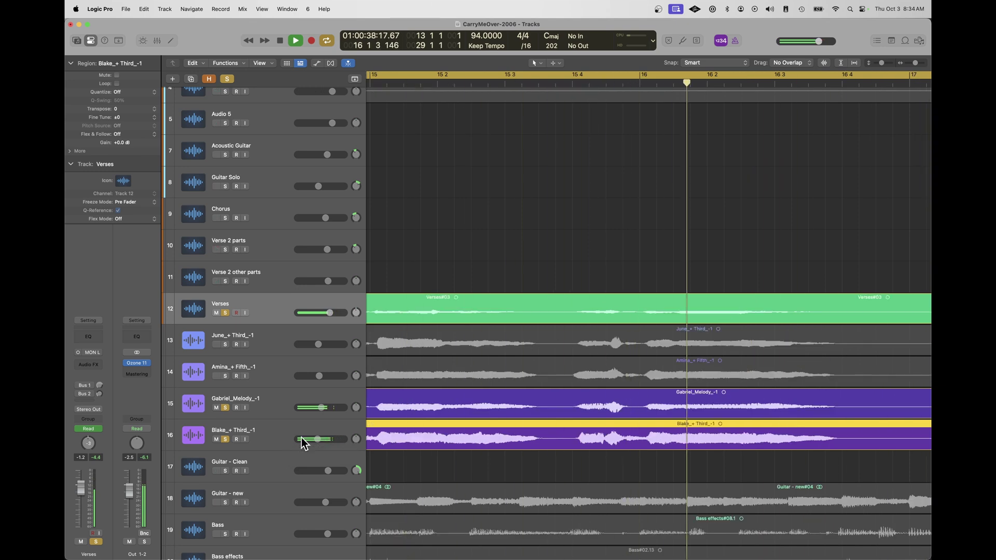
pyautogui.moveTo(224, 344); pyautogui.dragTo(226, 377)
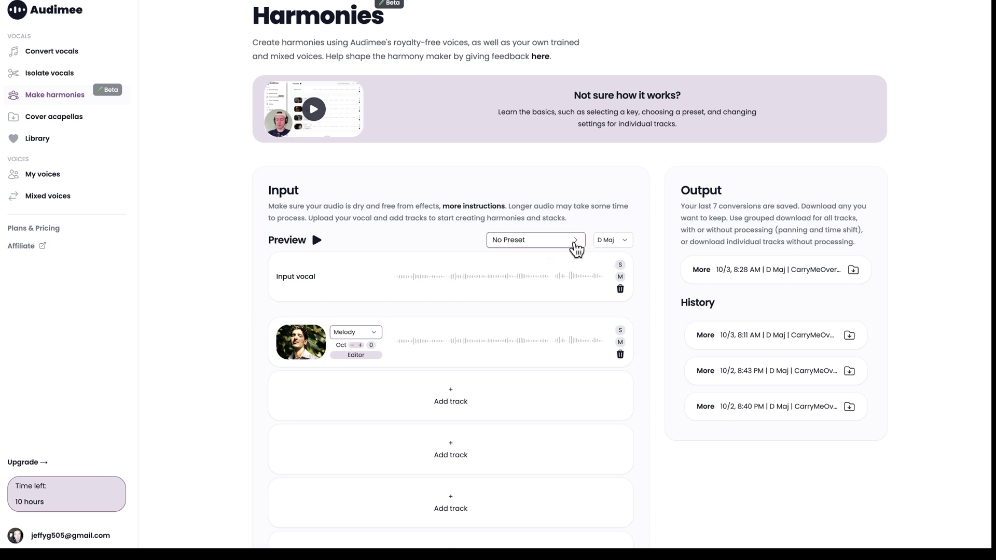
# In Audimee, apply the Poppy Thirds And Fifths preset and open the harmony type choices for the first harmony track.
pyautogui.click(575, 243)
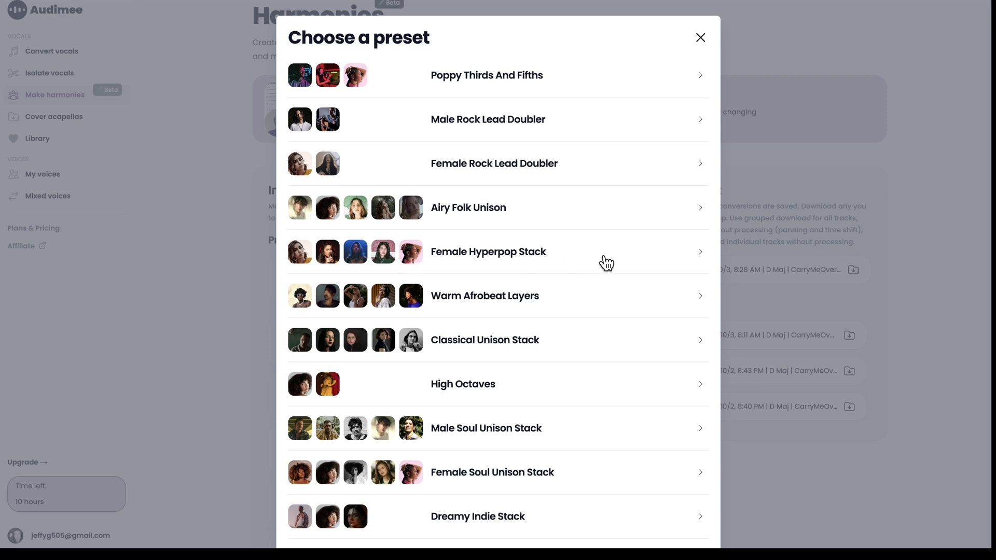
pyautogui.click(453, 78)
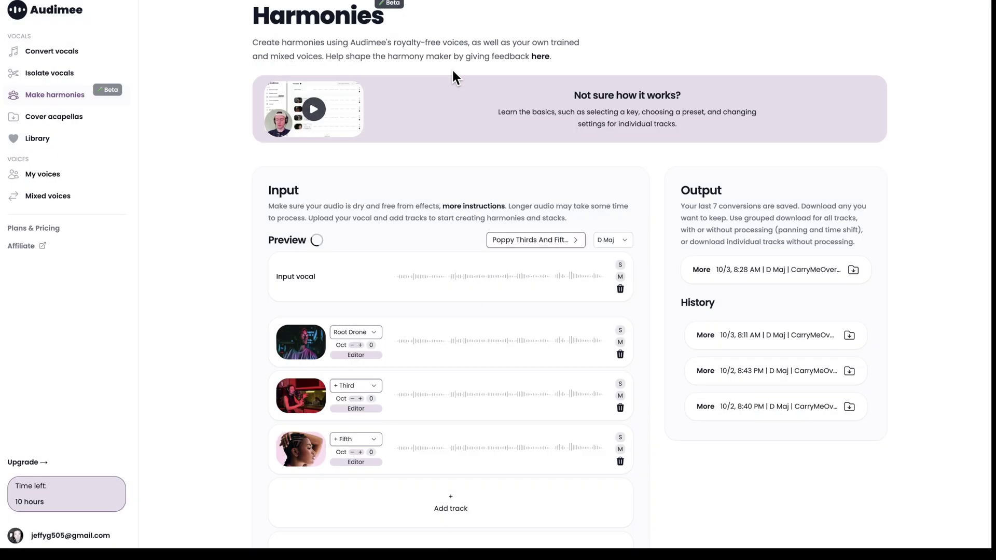
pyautogui.scroll(-3, 241, 131)
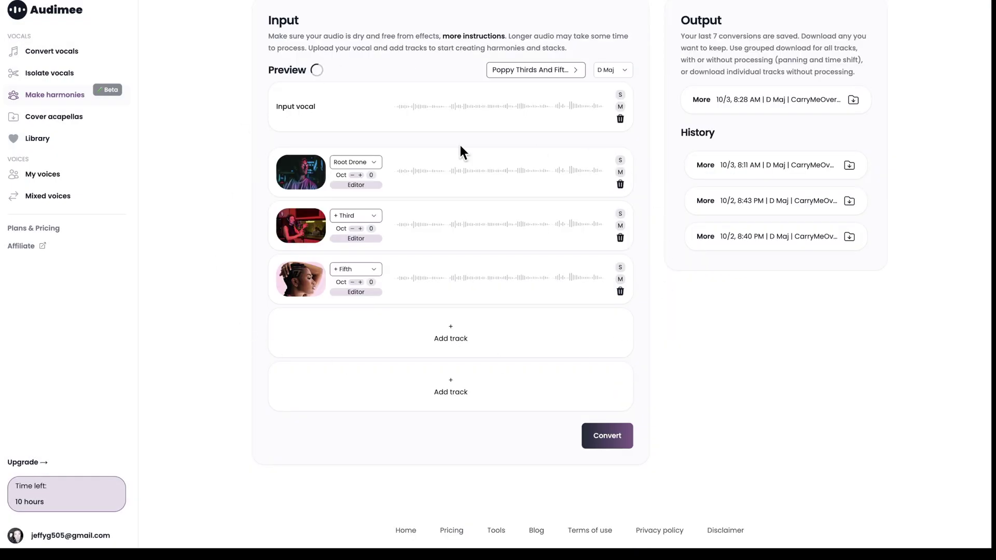
pyautogui.click(375, 160)
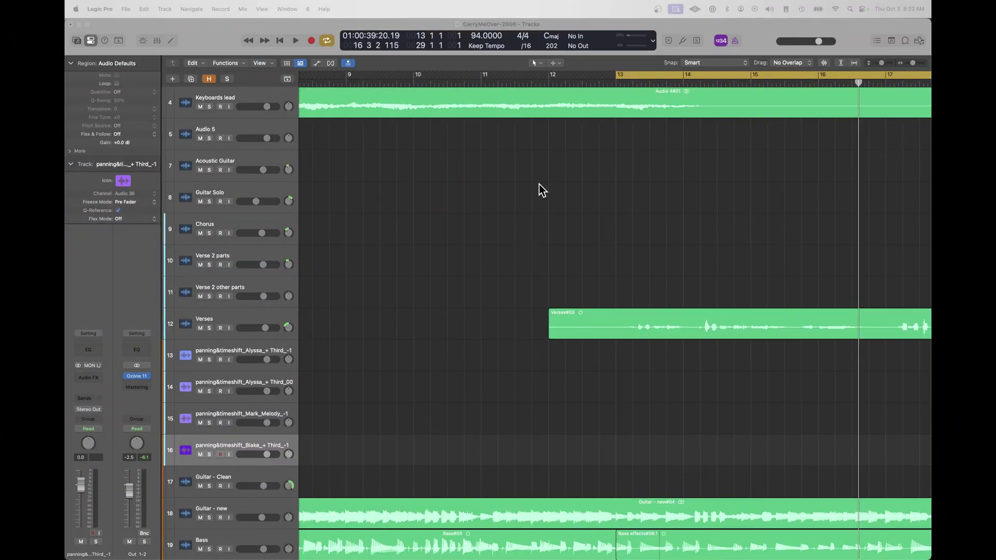
# In Logic Pro, play the mix, then solo the Verses track and bring its pan automation to +1 around bar 12.
pyautogui.press('space')
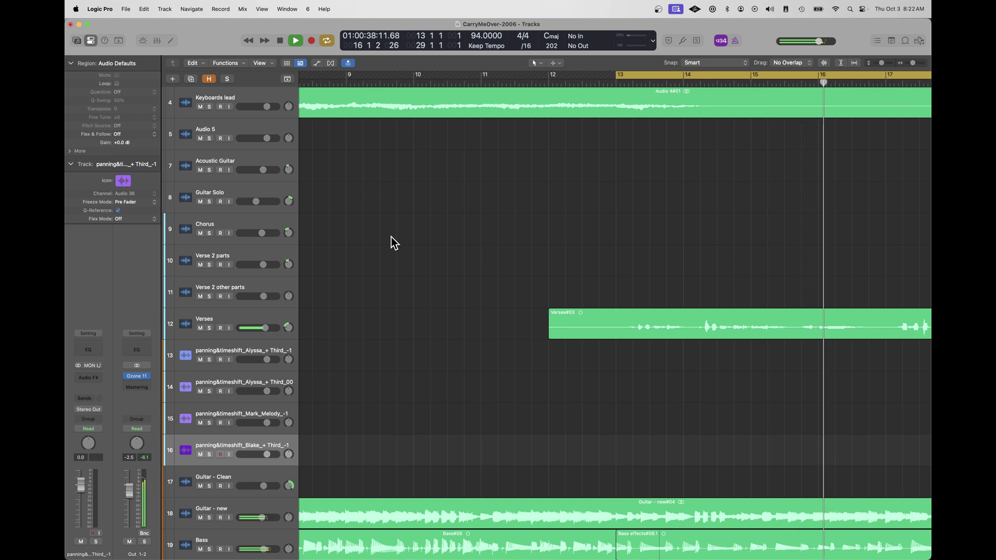
pyautogui.press('space')
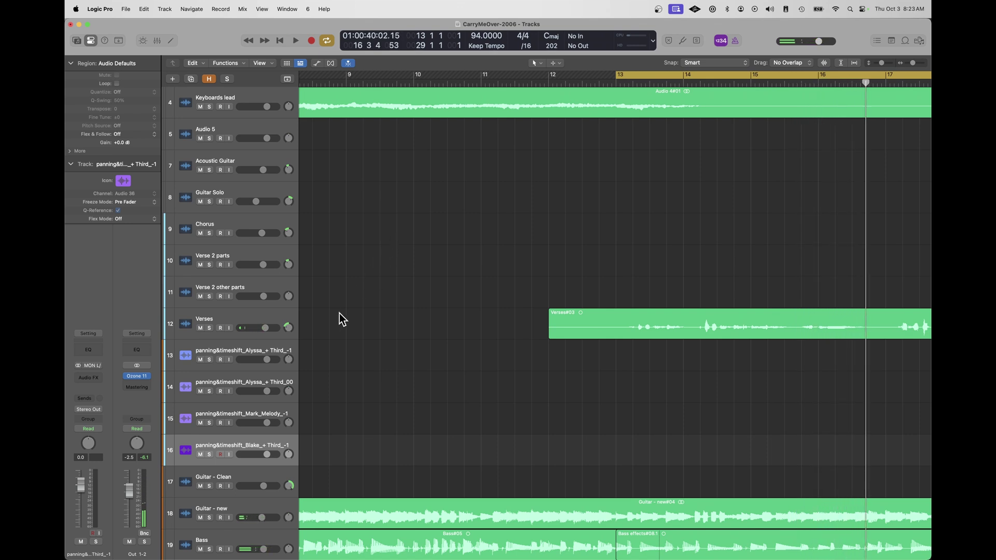
pyautogui.click(242, 318)
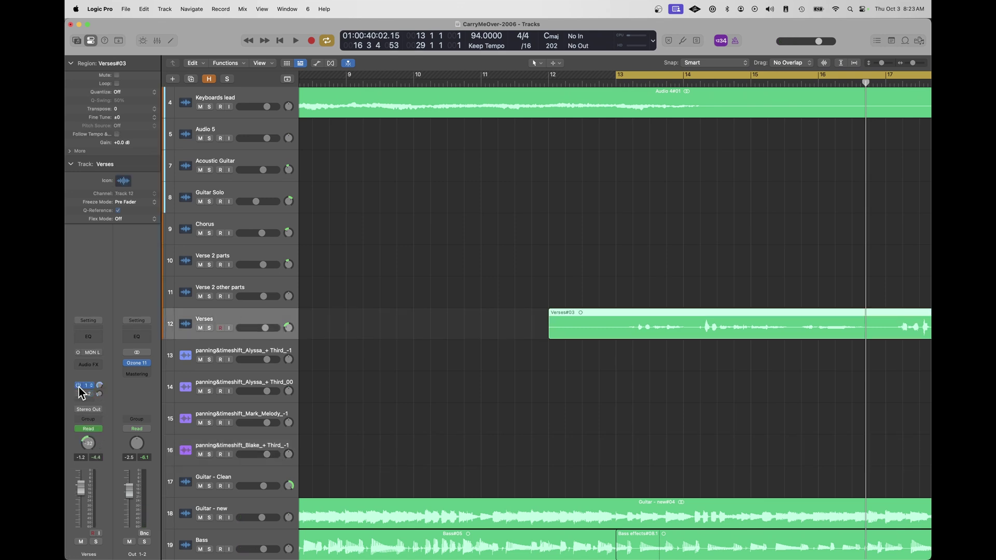
pyautogui.click(317, 64)
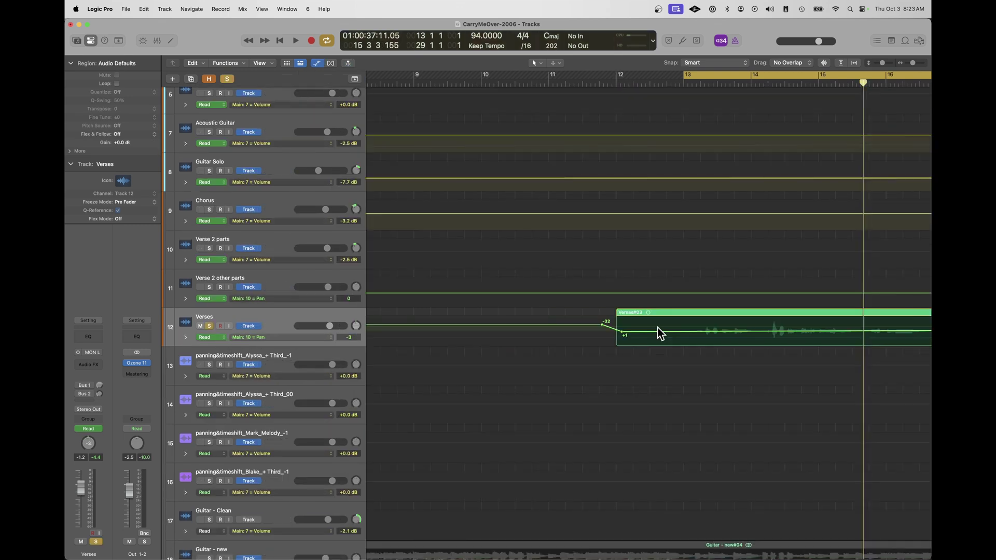
pyautogui.press('space')
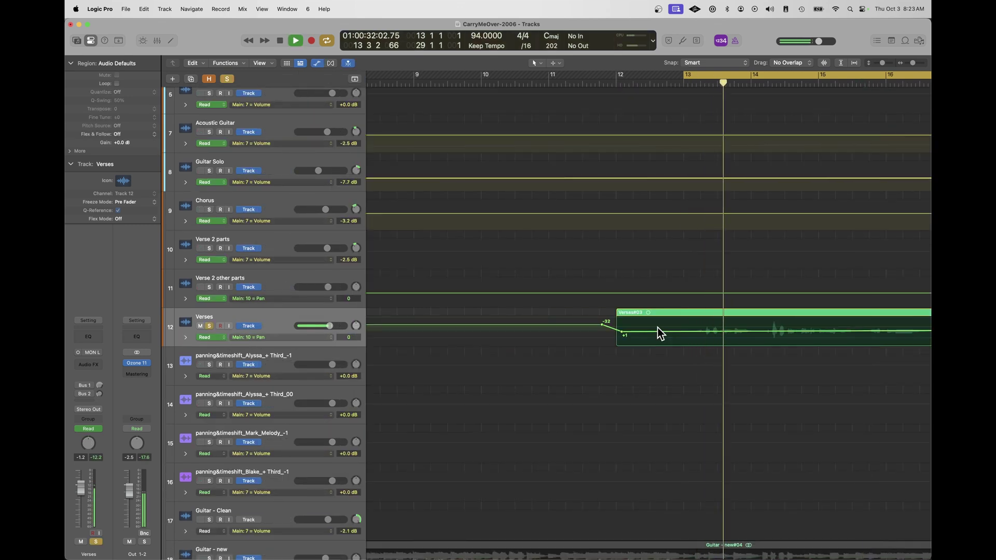
pyautogui.press('space')
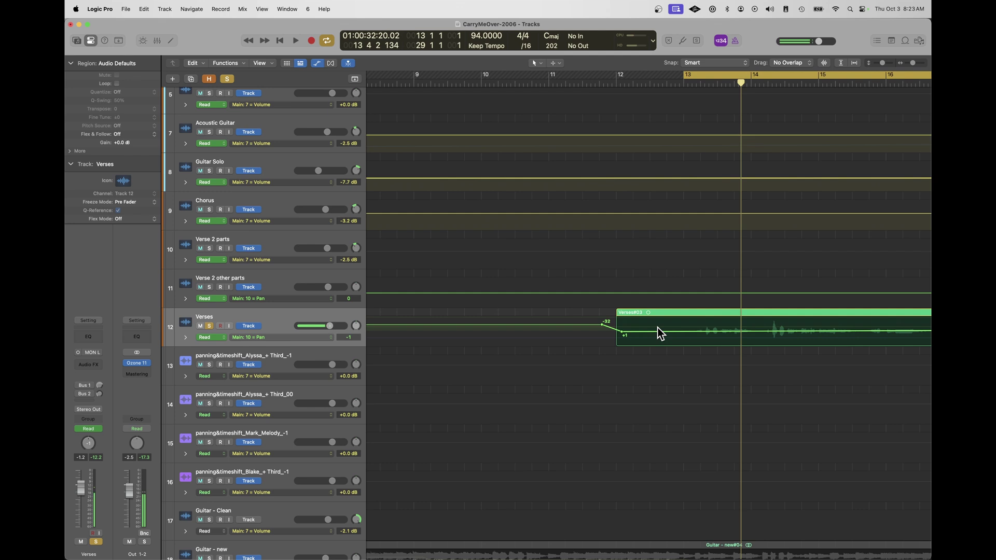
# Bounce the soloed vocal from bar 13 to 29 as a 24-bit, 44100 Hz Wave file named CarryMeOver-LeadVocal in the Temp folder.
pyautogui.click(126, 9)
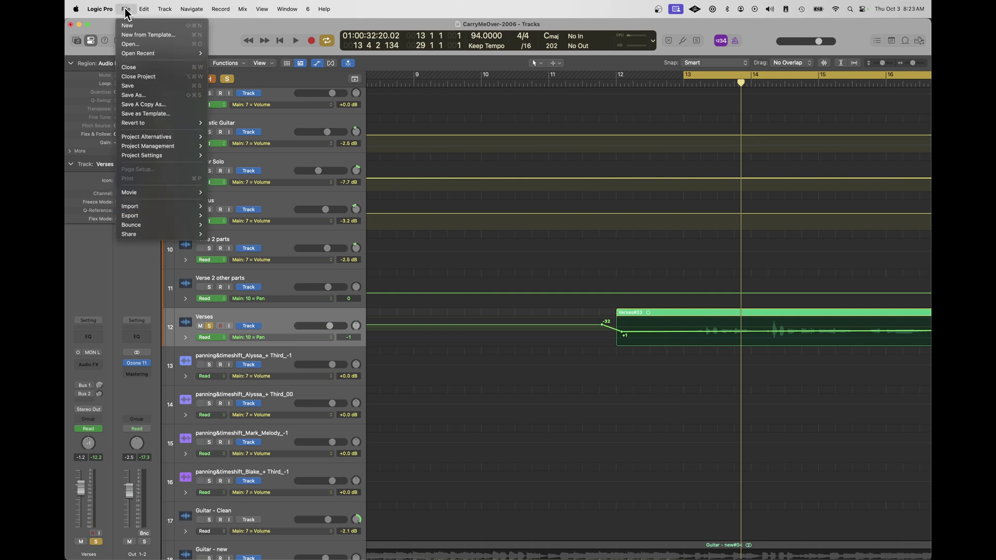
pyautogui.press('super+b')
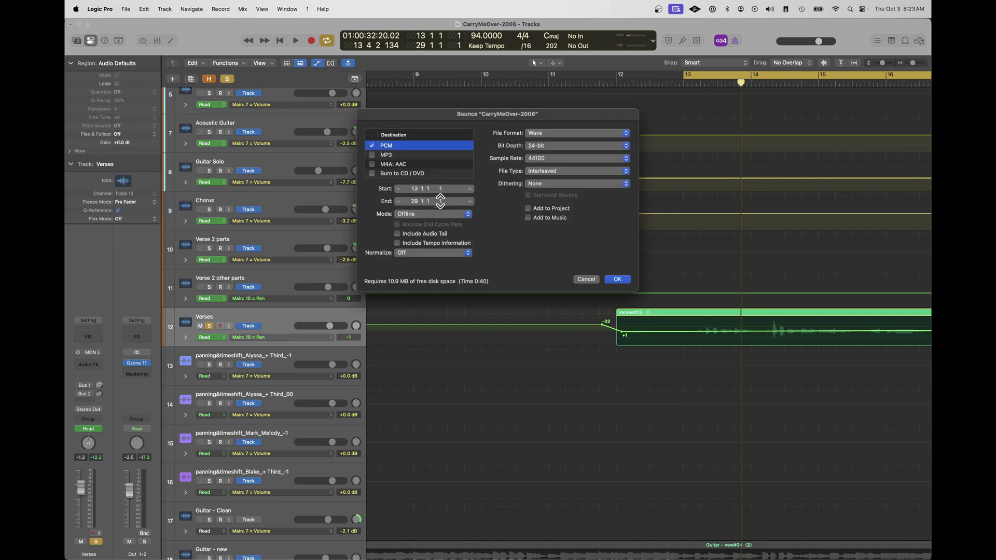
pyautogui.press('Return')
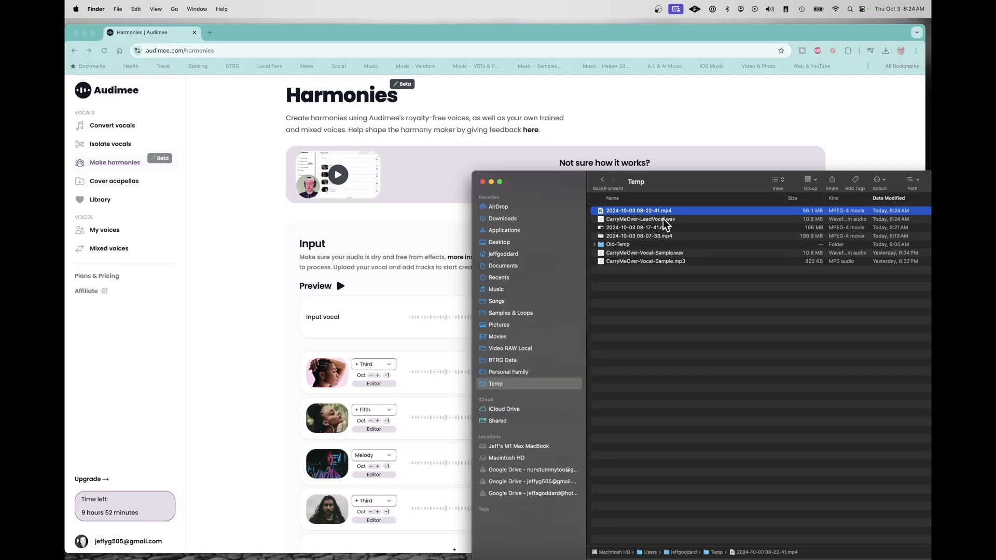
# In Finder's Temp folder, select CarryMeOver-LeadVocal.wav and preview the bounced file.
pyautogui.click(664, 221)
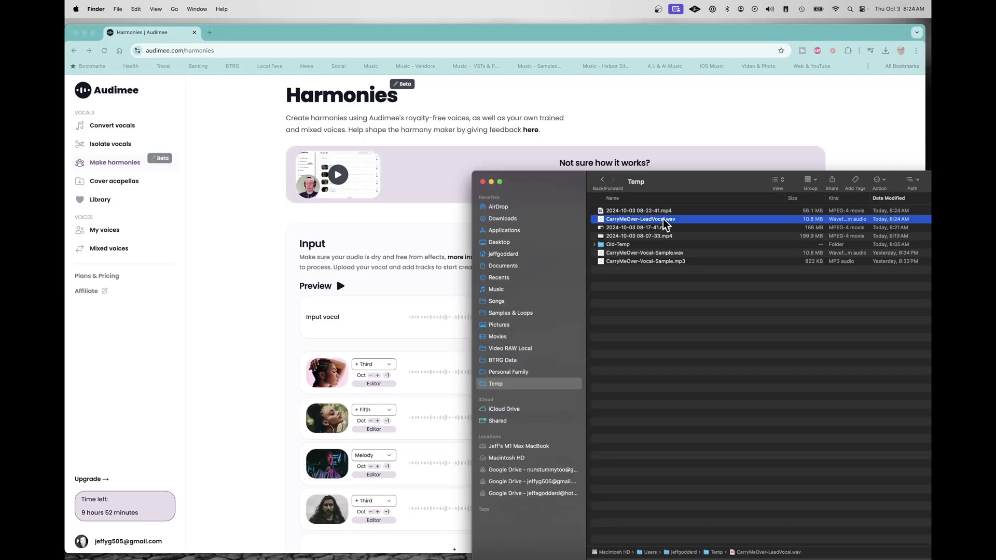
pyautogui.press('space')
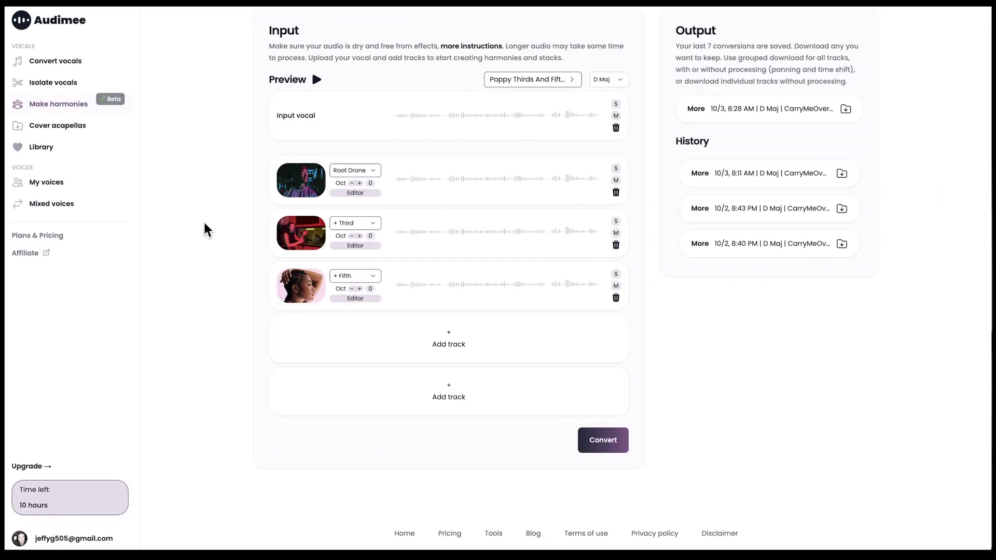
# In Audimee, open the Root Drone track's note editor, show roughly the first six seconds, and try the overall Pitch control.
pyautogui.click(367, 195)
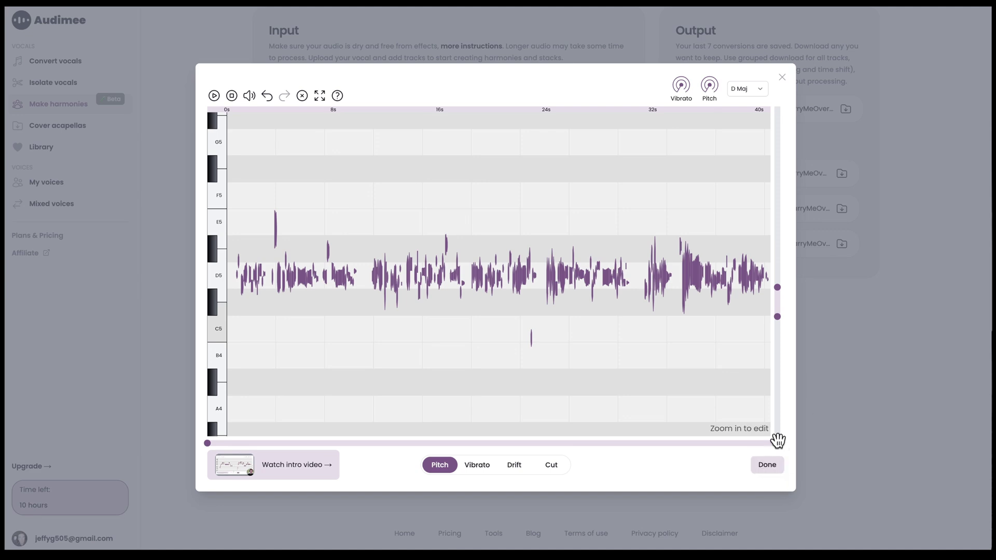
pyautogui.moveTo(778, 441); pyautogui.dragTo(287, 442)
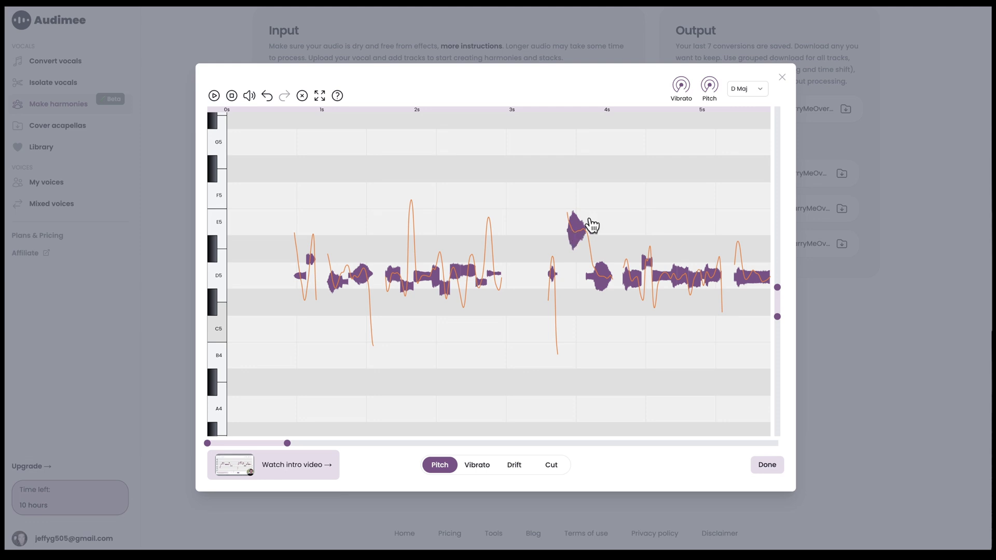
pyautogui.click(708, 87)
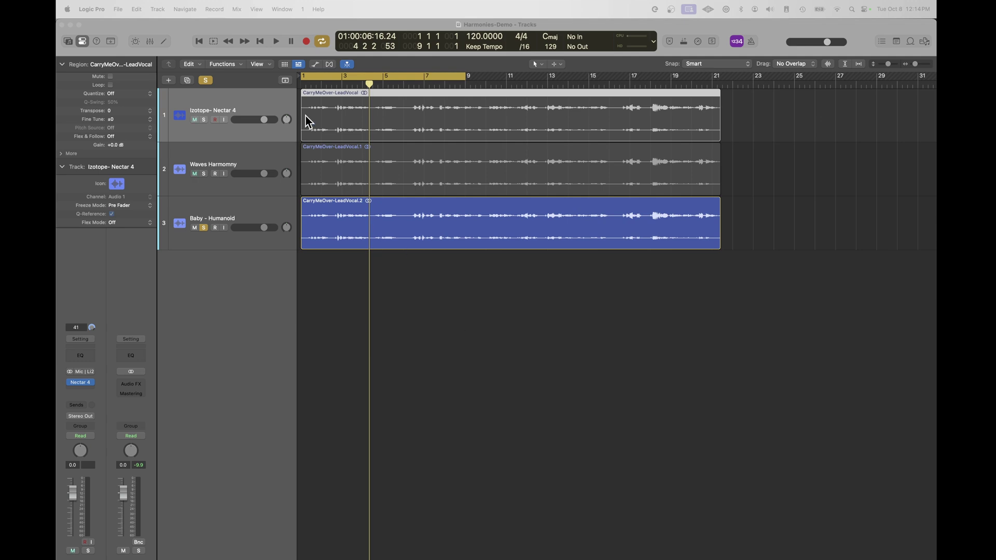
# In Logic Pro, open Nectar 4 on the Izotope- Nectar 4 track, solo that track, and listen to its Octaves voices.
pyautogui.click(261, 107)
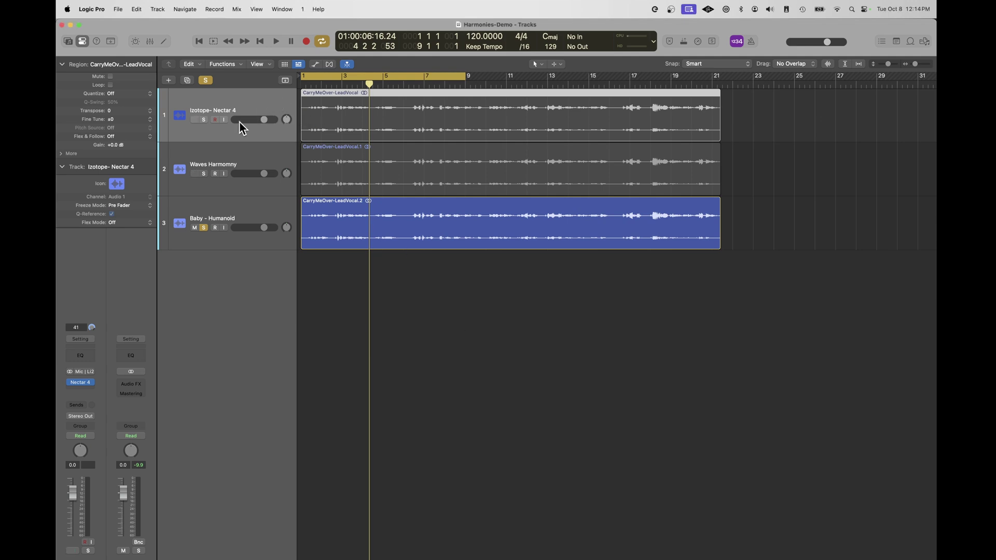
pyautogui.click(81, 383)
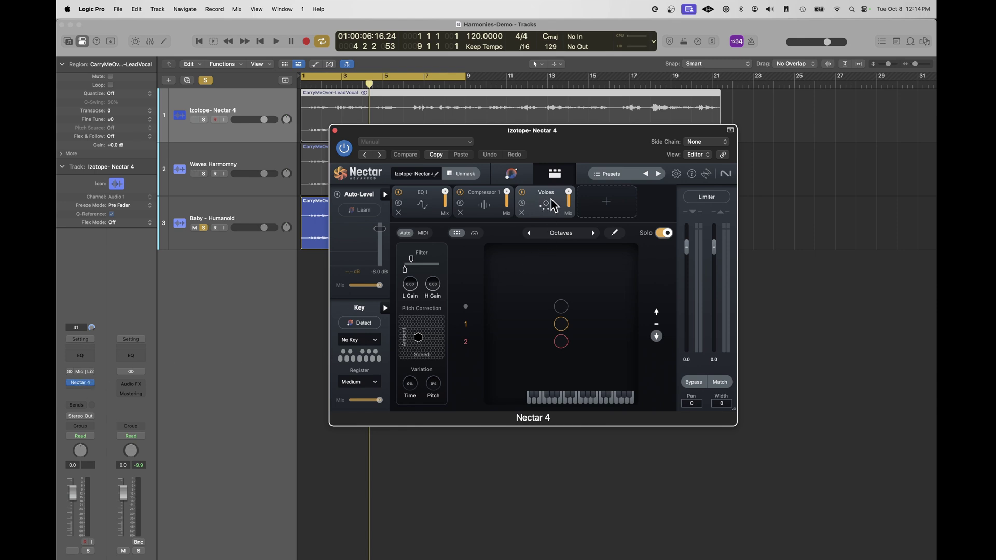
pyautogui.click(204, 120)
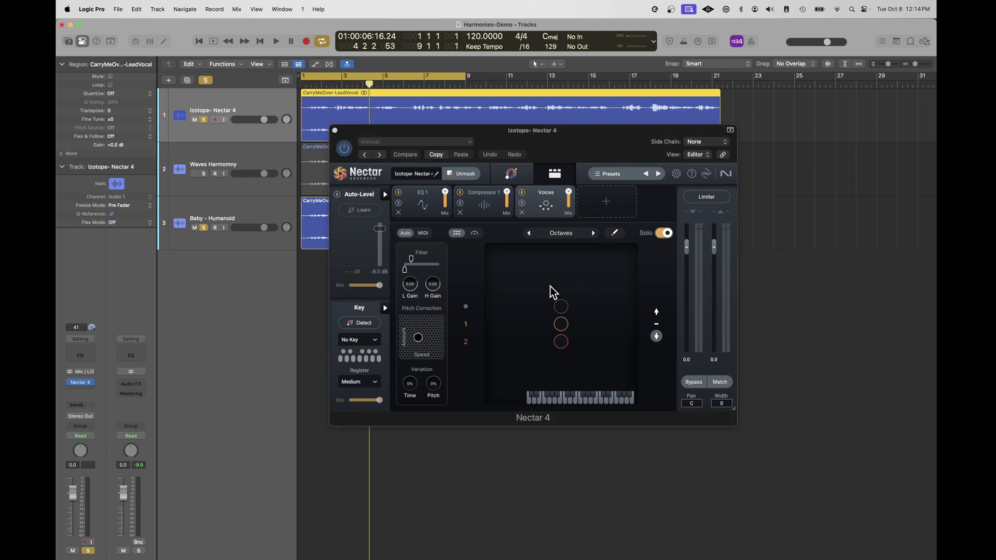
pyautogui.press('space')
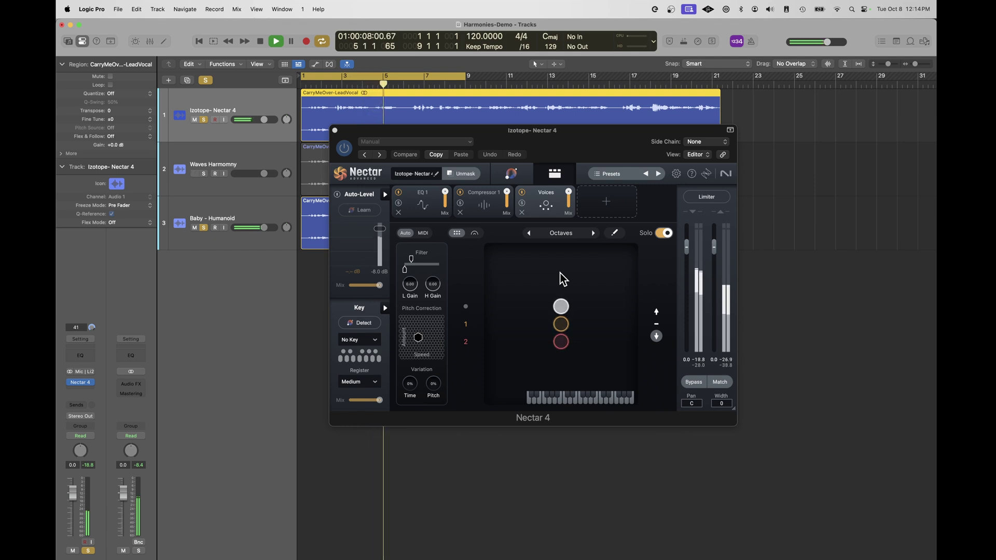
pyautogui.press('space')
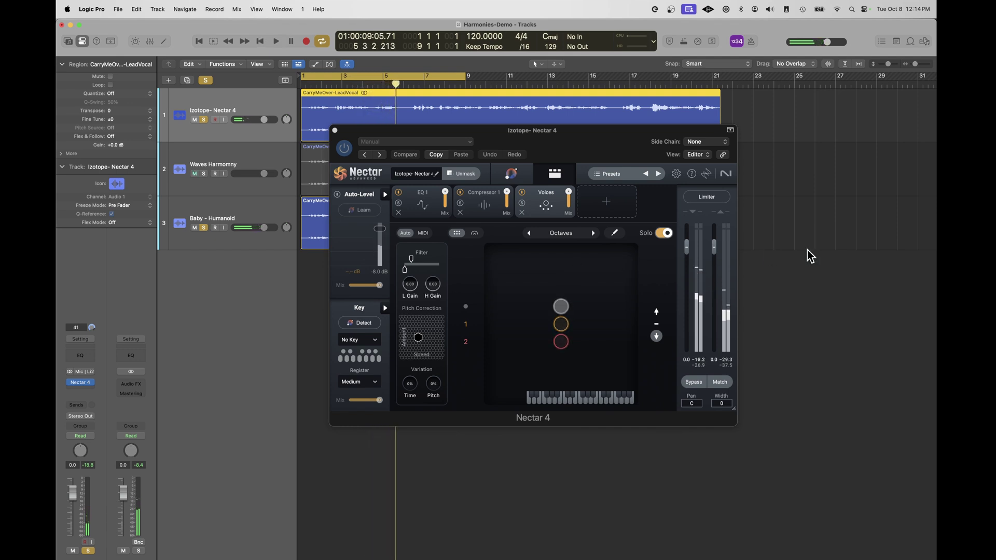
# Turn off Solo in Nectar 4's Voices module and listen to the harmonies blended with the lead vocal.
pyautogui.click(658, 233)
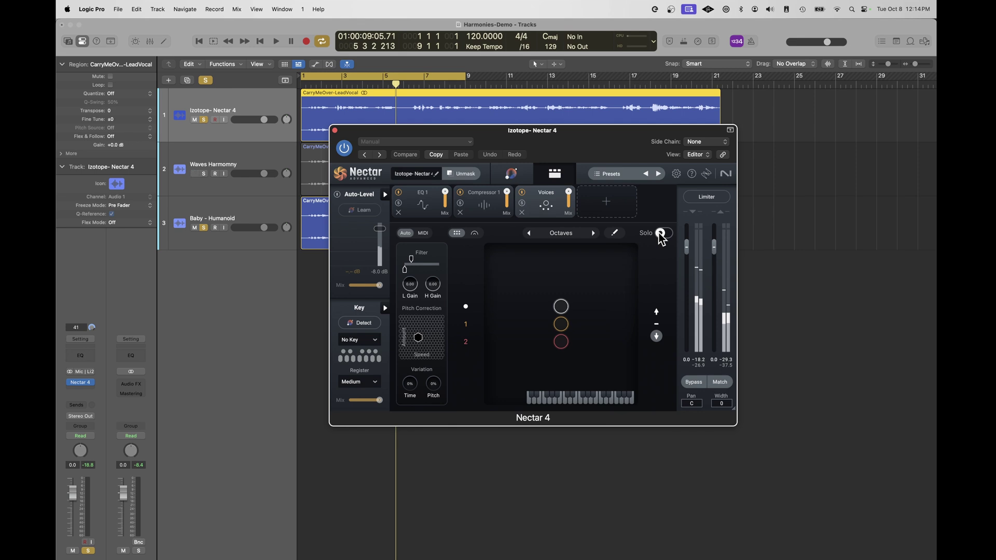
pyautogui.press('space')
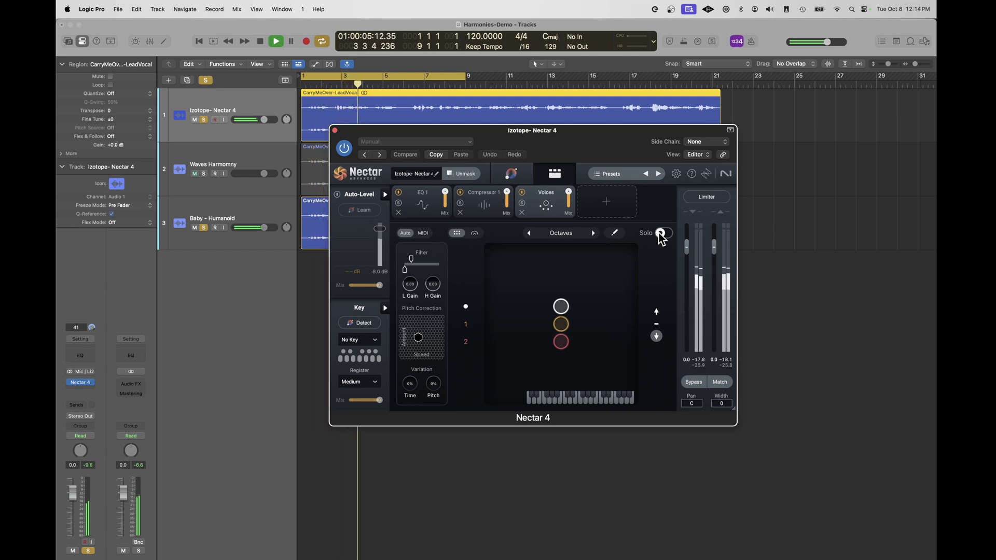
pyautogui.press('space')
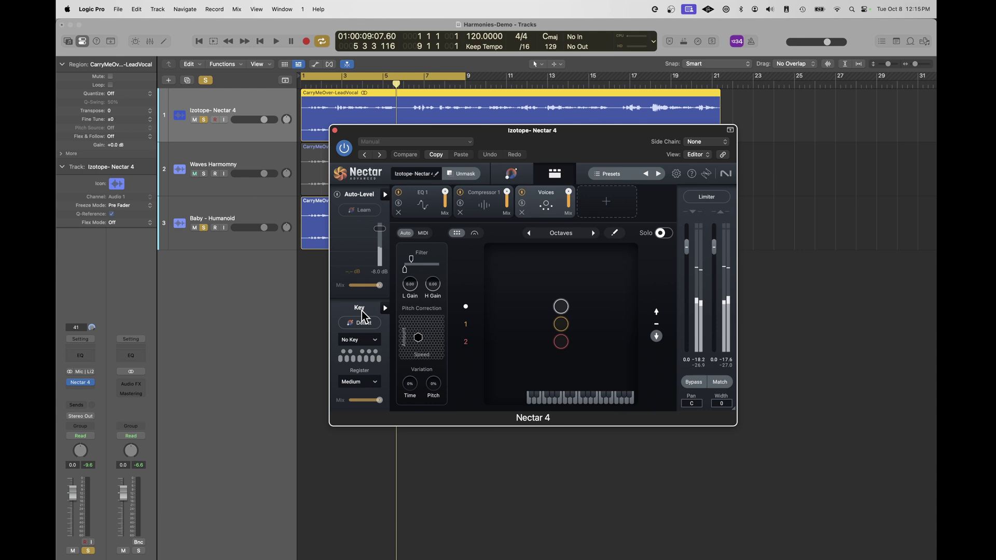
# Switch from Nectar 4 to the Waves Harmony plug-in and play its D Major harmonies.
pyautogui.click(326, 155)
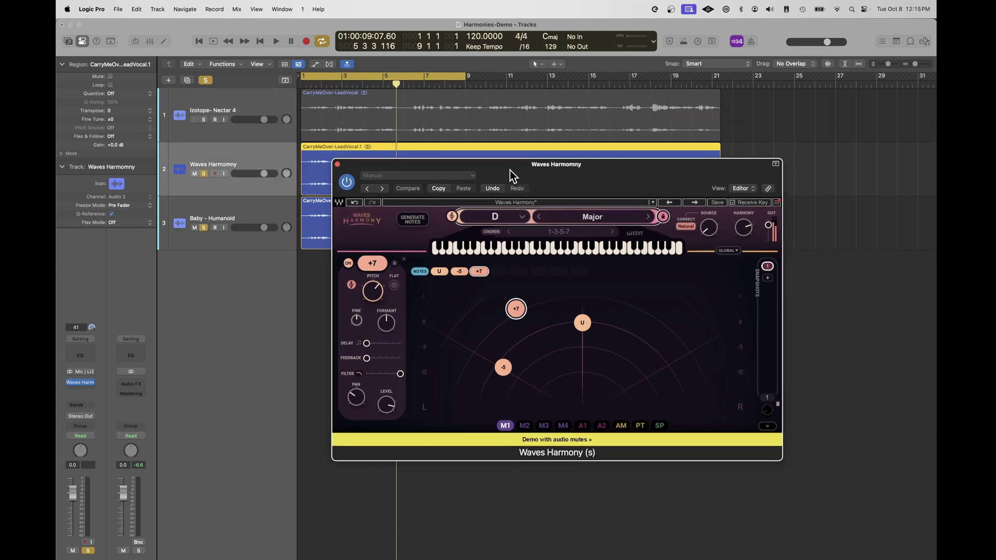
pyautogui.moveTo(509, 170); pyautogui.dragTo(508, 169)
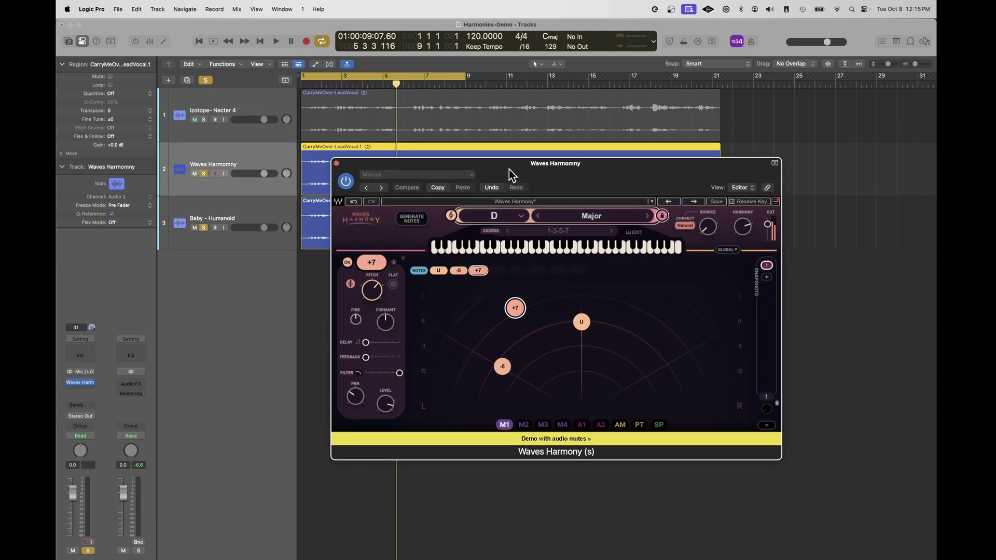
pyautogui.press('space')
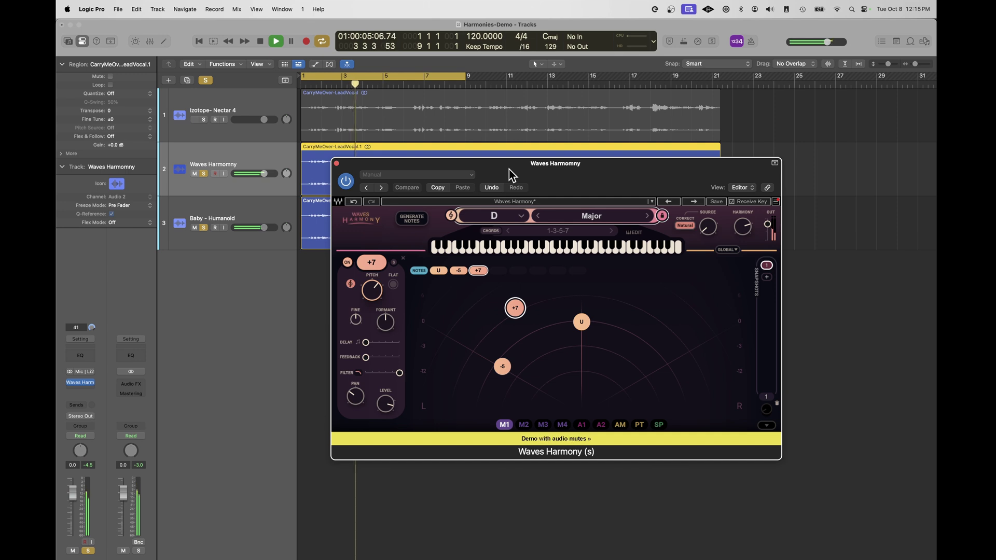
pyautogui.press('space')
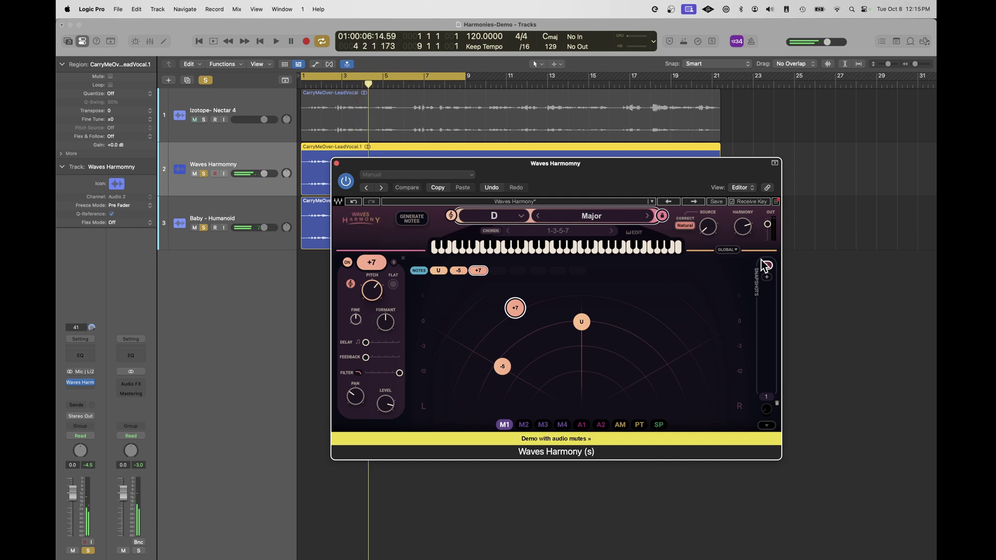
# Reposition the +7 harmony to about pan -33 and 3.1 dB, and the -5 harmony to pan -24 and -21.8 dB.
pyautogui.moveTo(517, 314); pyautogui.dragTo(535, 306)
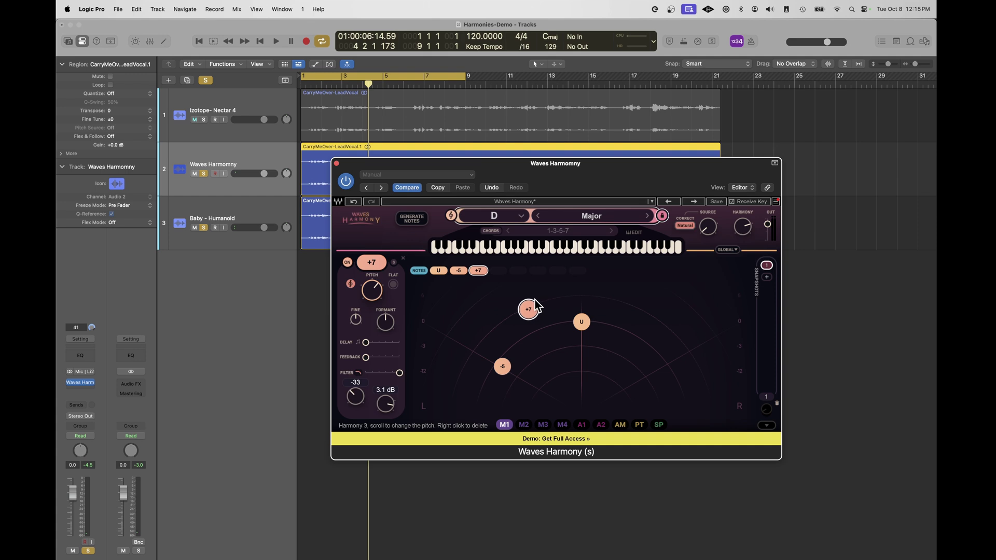
pyautogui.click(504, 369)
pyautogui.moveTo(506, 366); pyautogui.dragTo(544, 381)
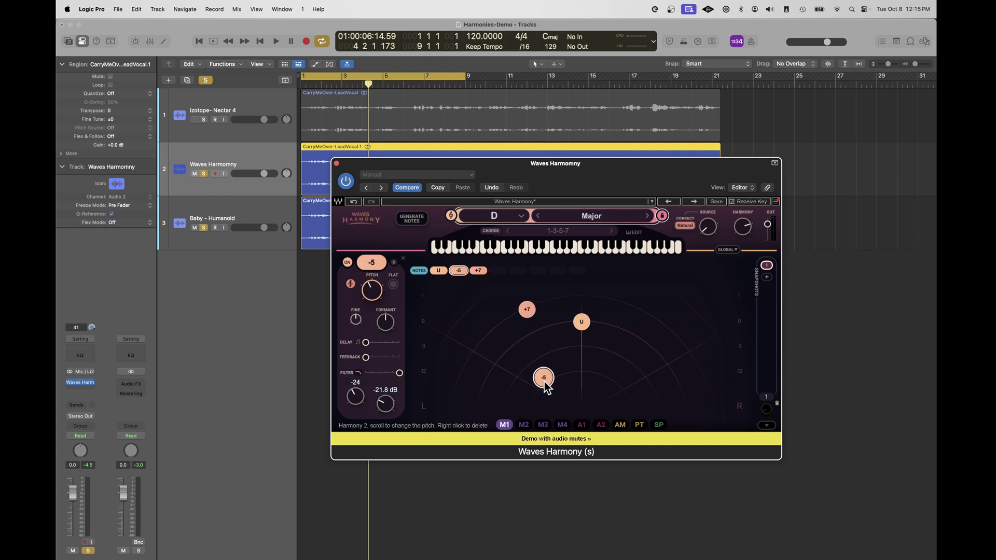
# Add a fourth harmony voice at pan 44 and 5.5 dB, raise its pitch to +9, and audition the harmonies.
pyautogui.click(653, 300)
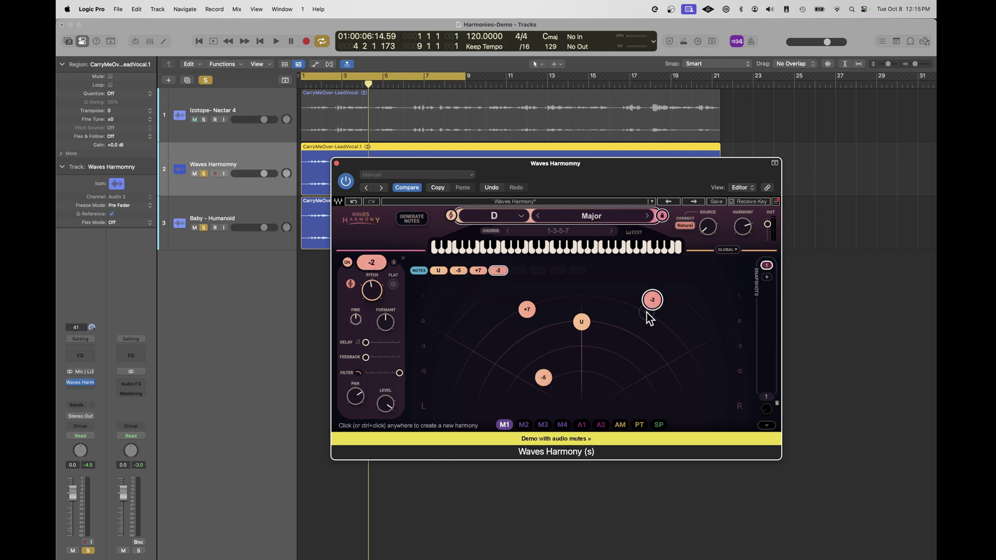
pyautogui.press('space')
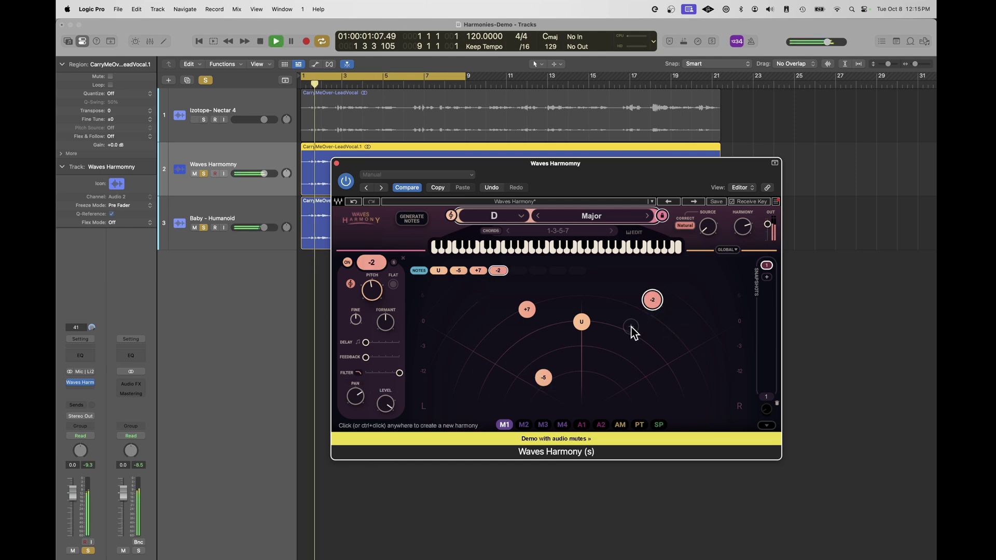
pyautogui.press('space')
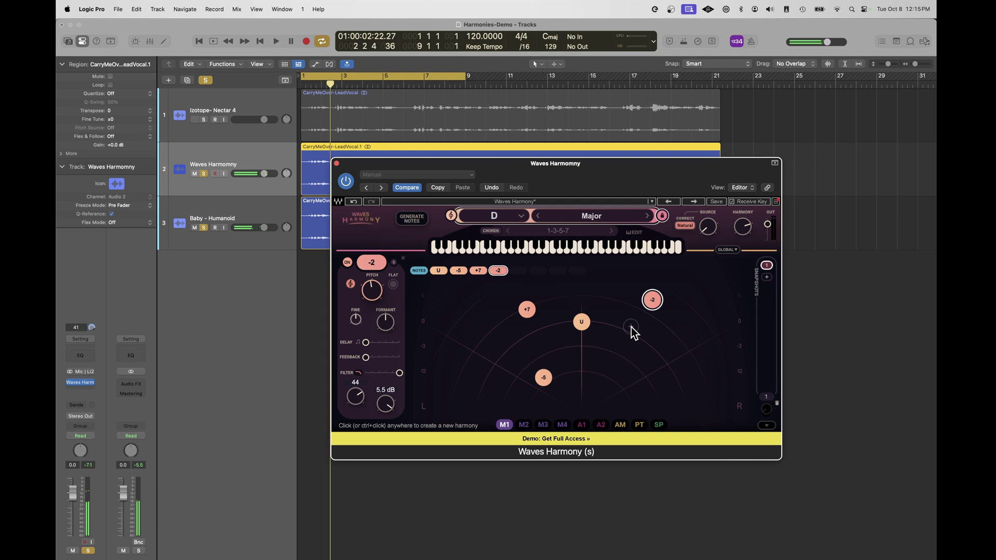
pyautogui.scroll(11, 652, 298)
pyautogui.press('space')
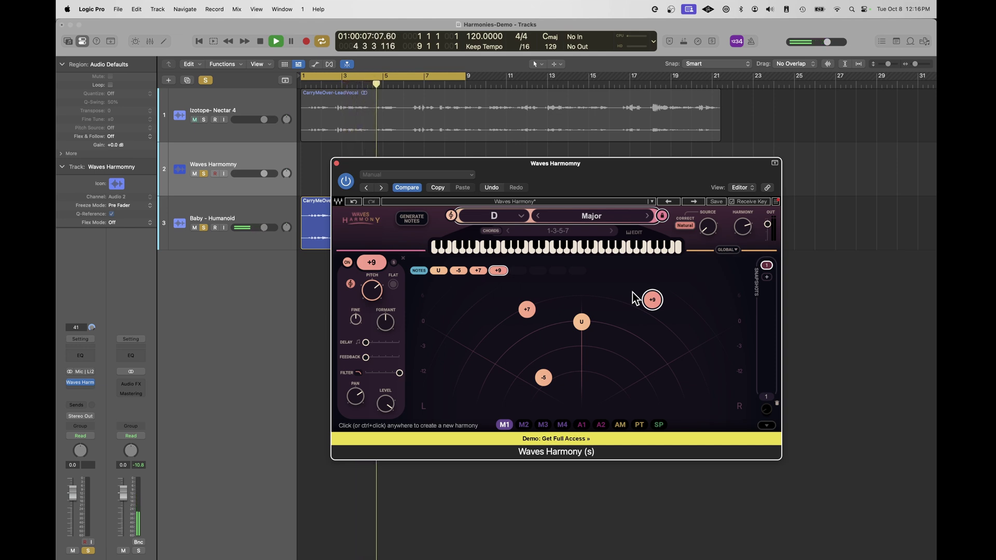
pyautogui.press('space')
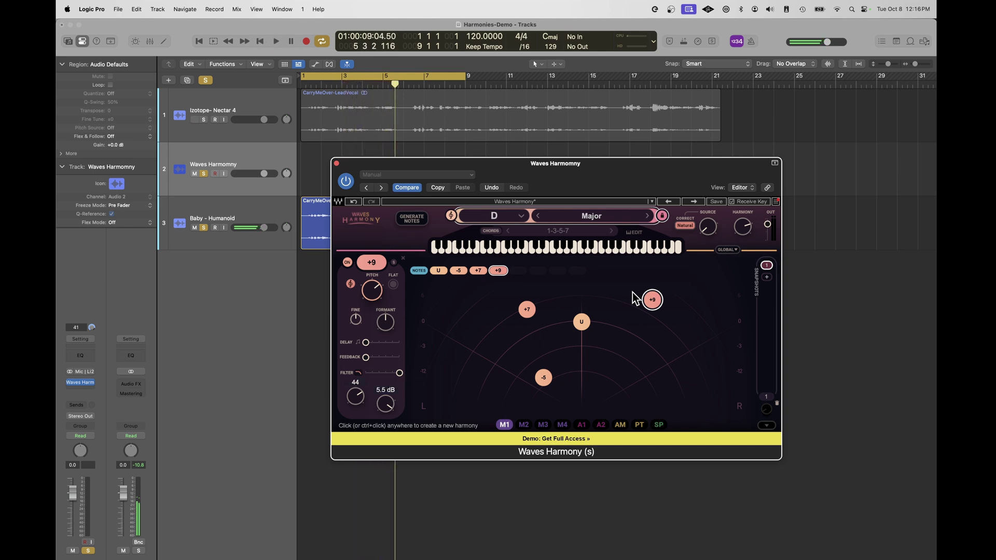
# Set the Waves Harmony chord map to the 3rd Below + 5th harmony and review the other harmony presets.
pyautogui.click(563, 233)
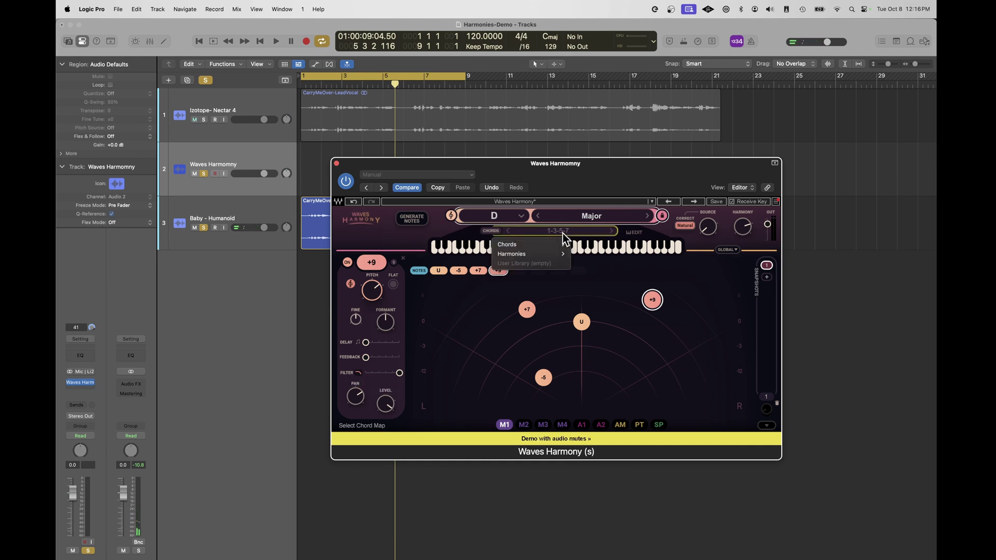
pyautogui.moveTo(549, 258)
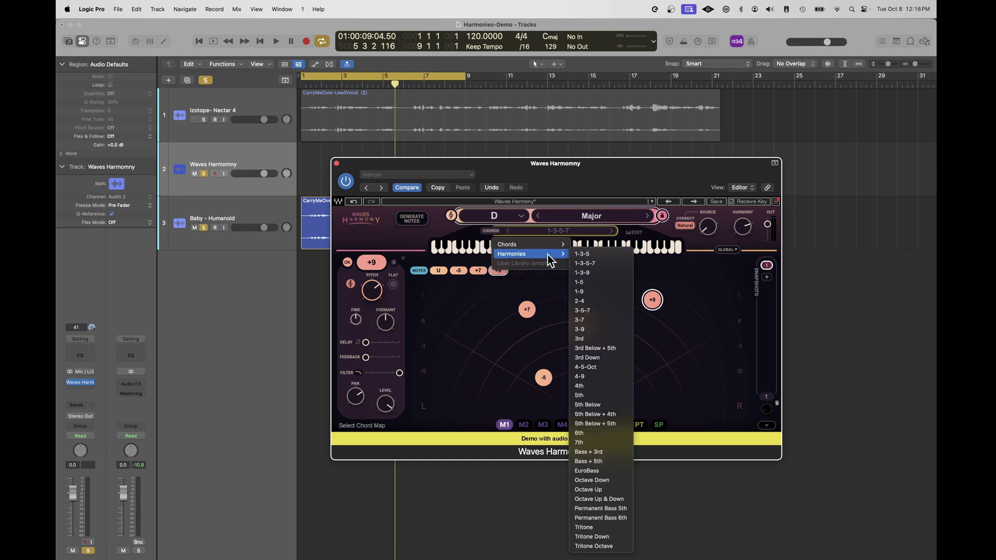
pyautogui.click(608, 349)
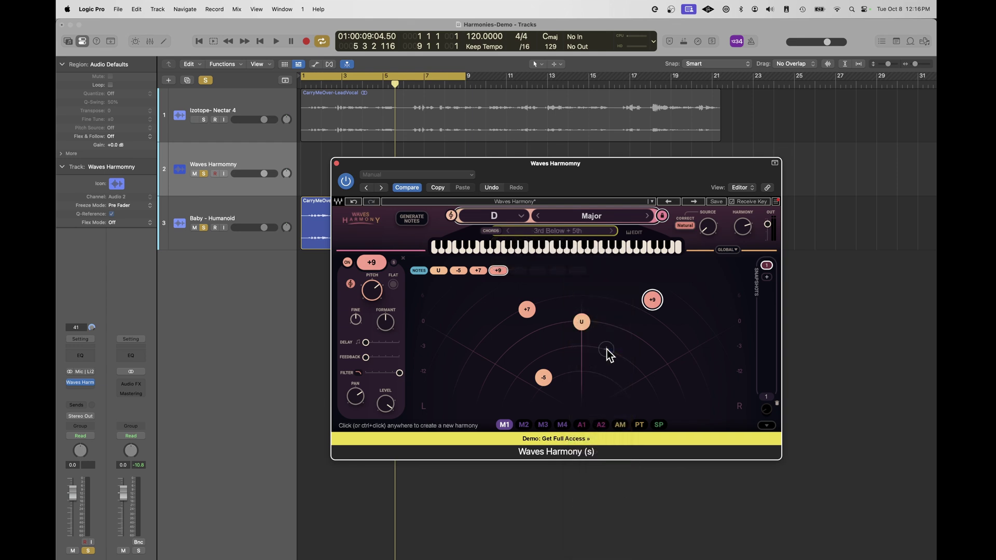
pyautogui.click(558, 231)
pyautogui.moveTo(558, 255)
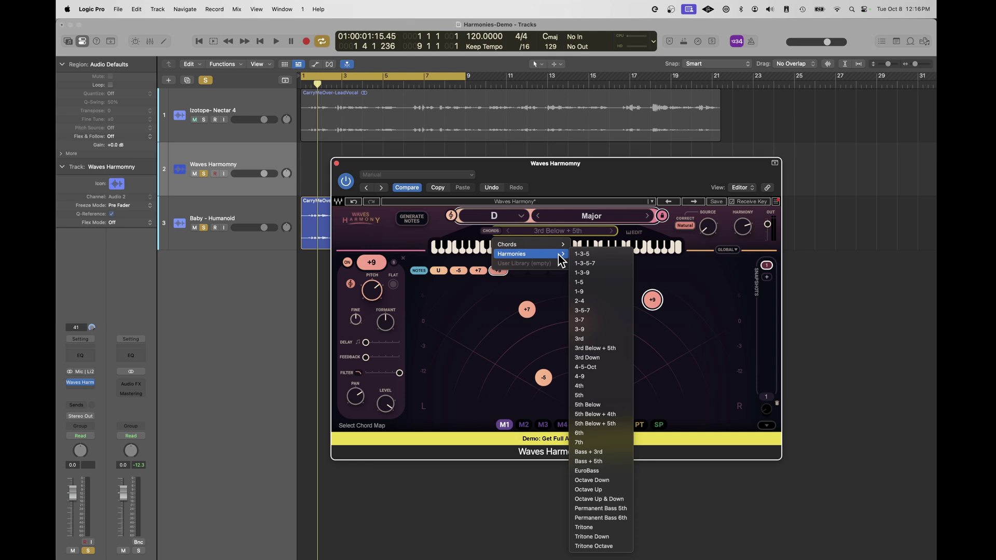
pyautogui.click(466, 342)
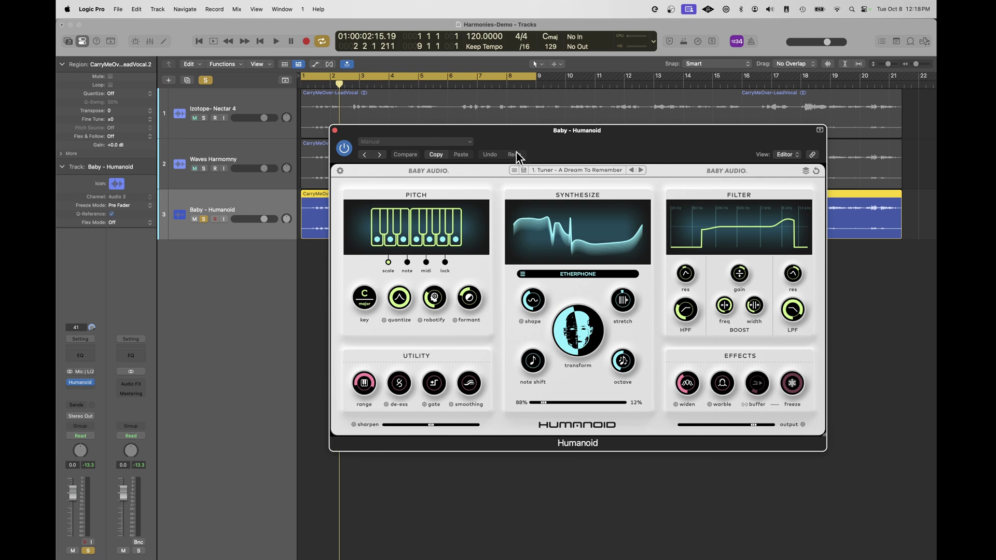
# Try the 1. Tuner - Chery preset in Humanoid, then restore 1. Tuner - A Dream To Remember and play the vocal.
pyautogui.click(586, 172)
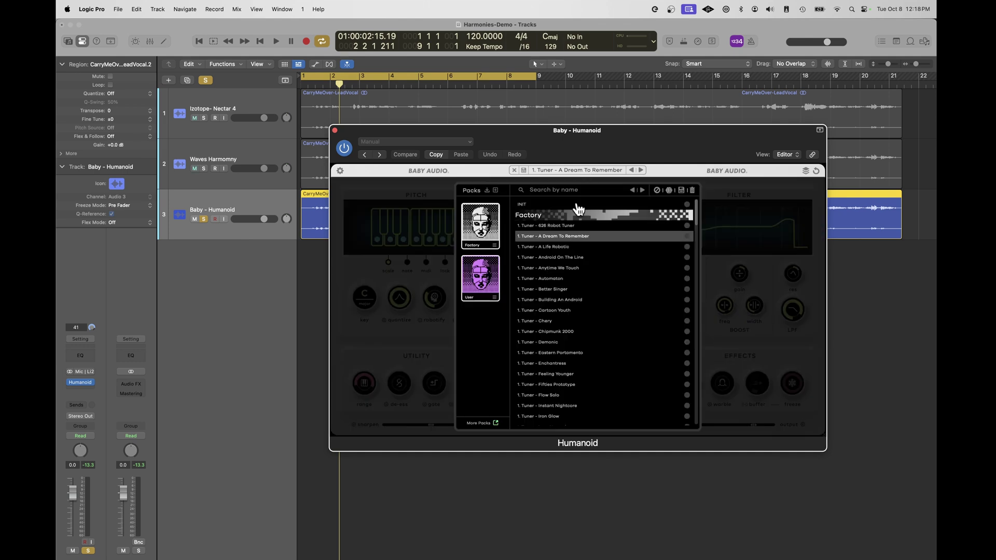
pyautogui.click(550, 322)
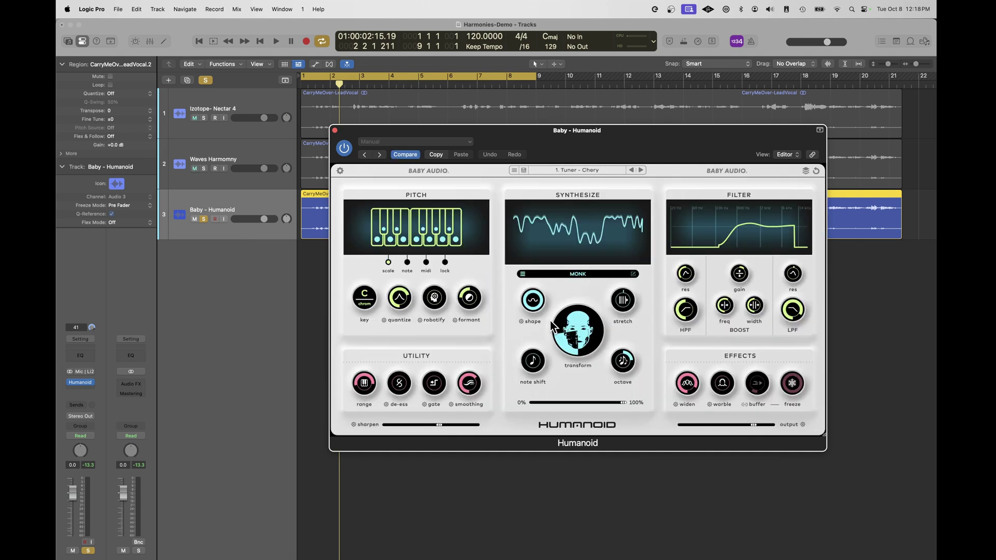
pyautogui.press('space')
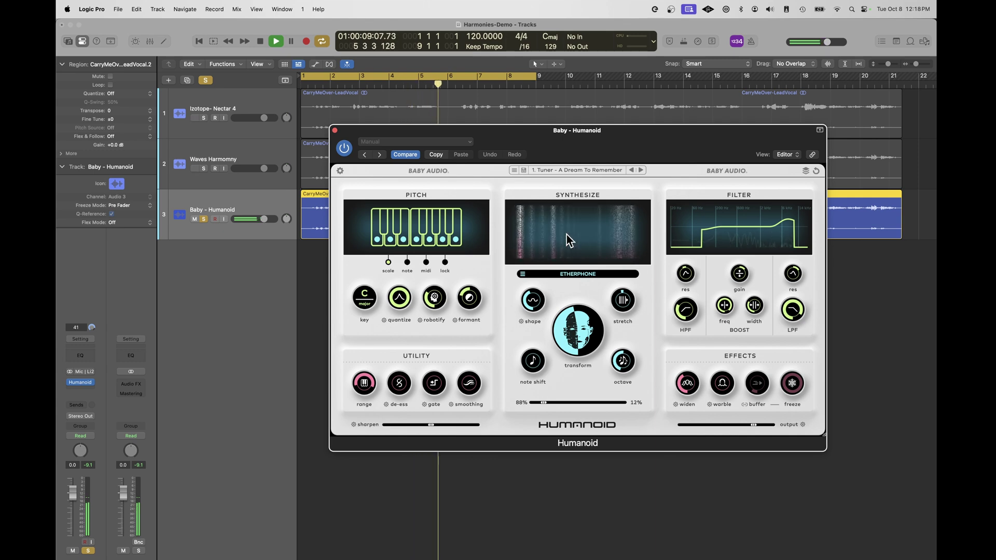
pyautogui.press('space')
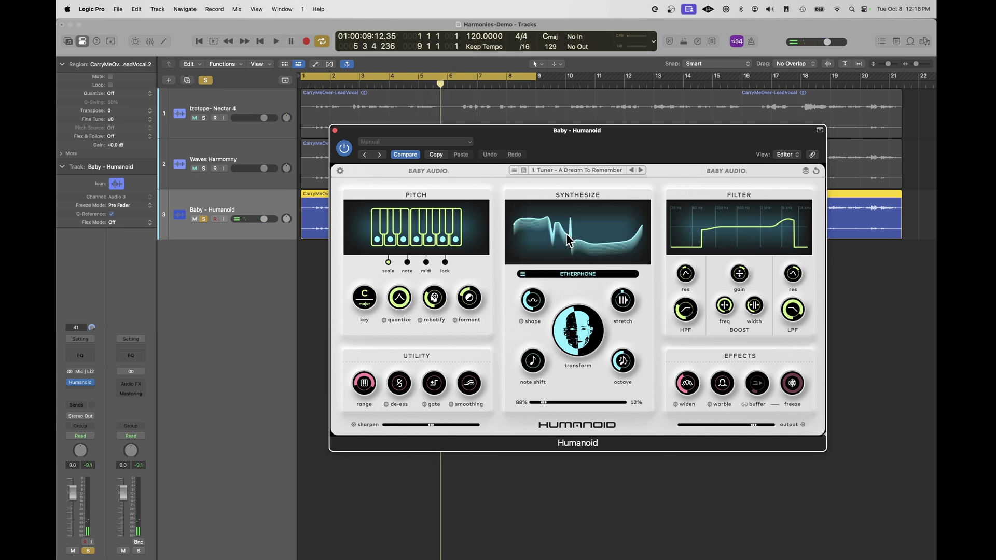